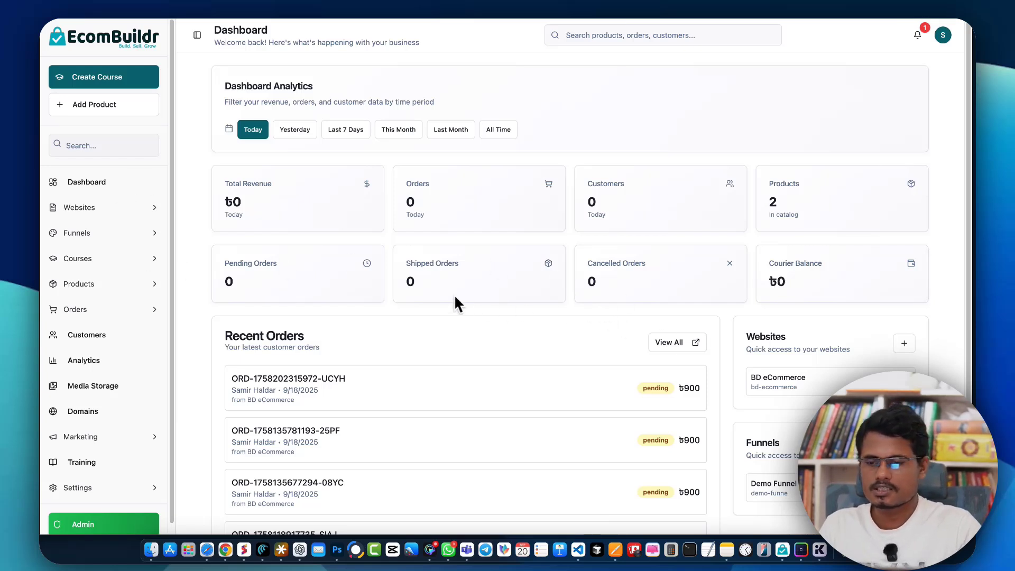
Step: Open the Domains page and start adding a new custom domain
left_click(140, 435)
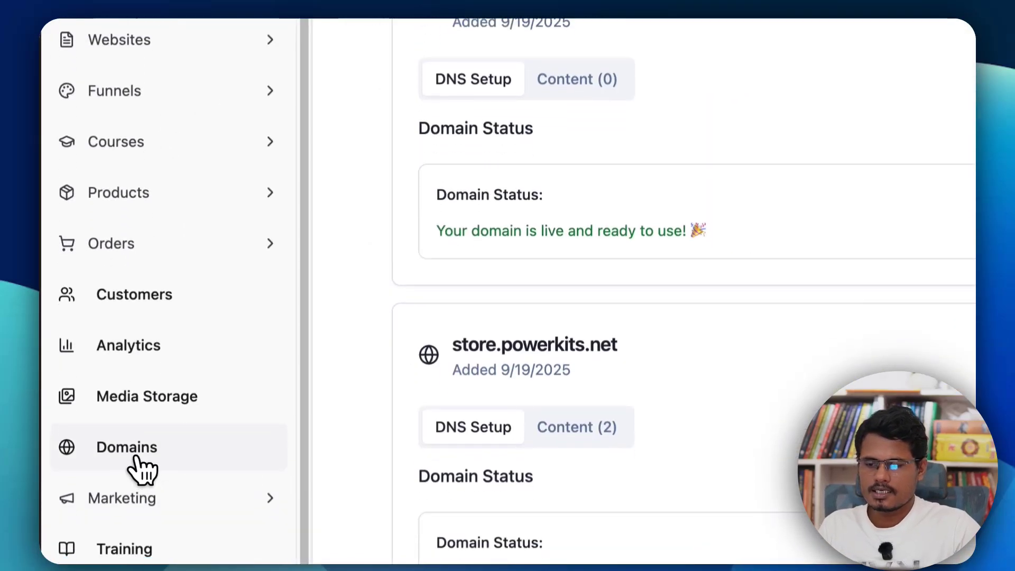
scroll(142, 469, "down", 1)
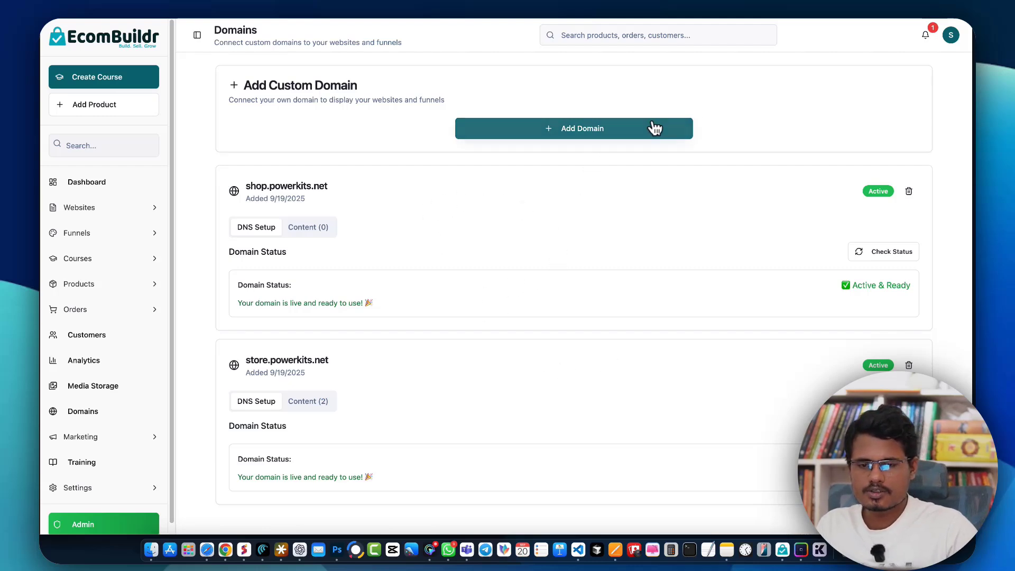
left_click(606, 128)
left_click(606, 128)
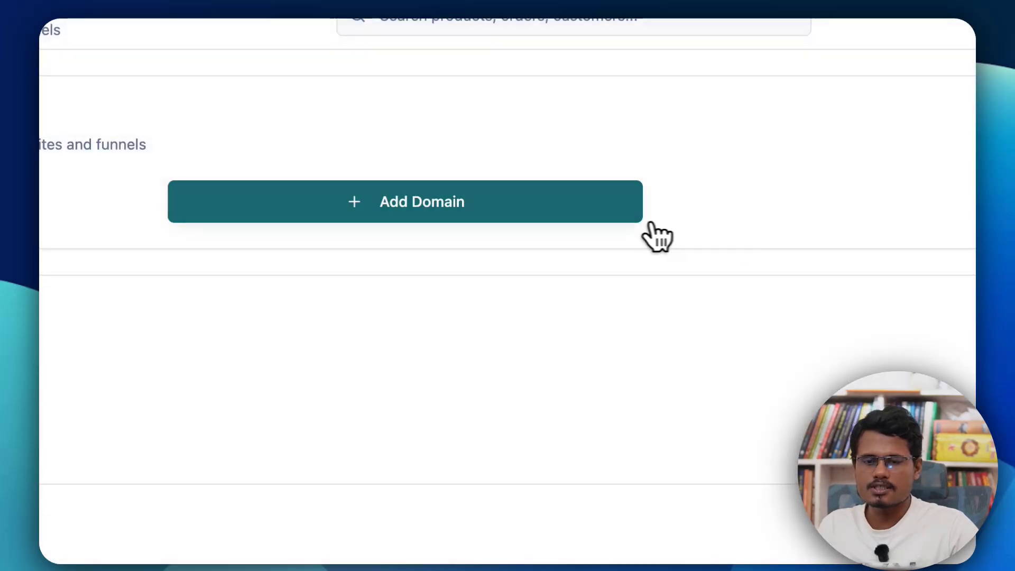
left_click(403, 207)
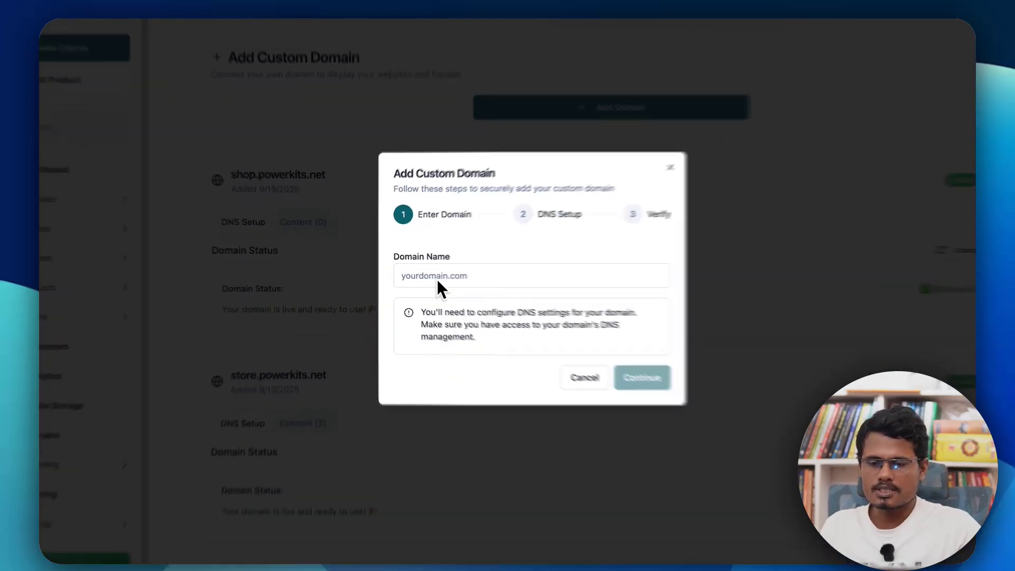
Step: Enter demo.ecombuildr.com as the domain name
left_click(438, 279)
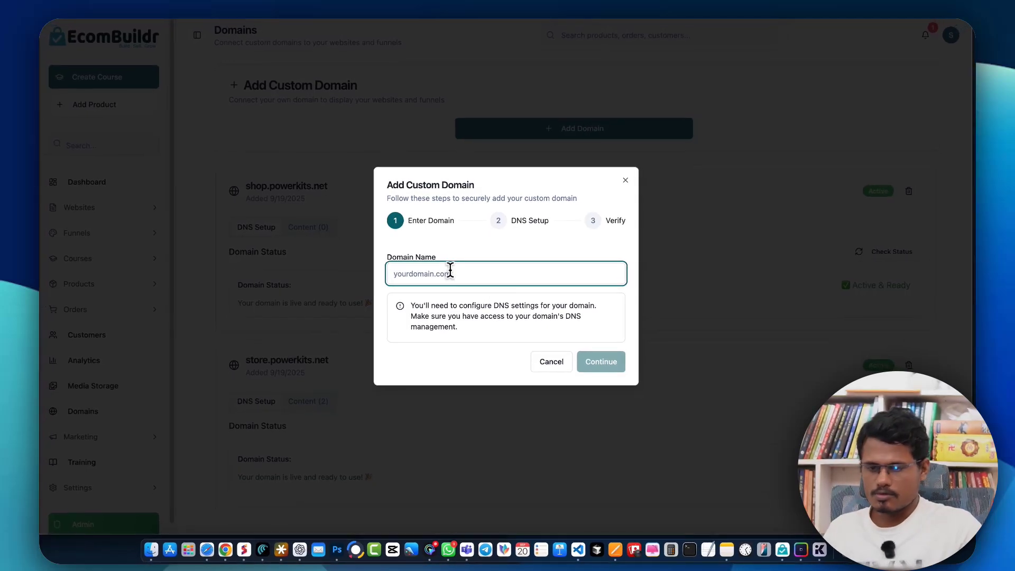
type("demo")
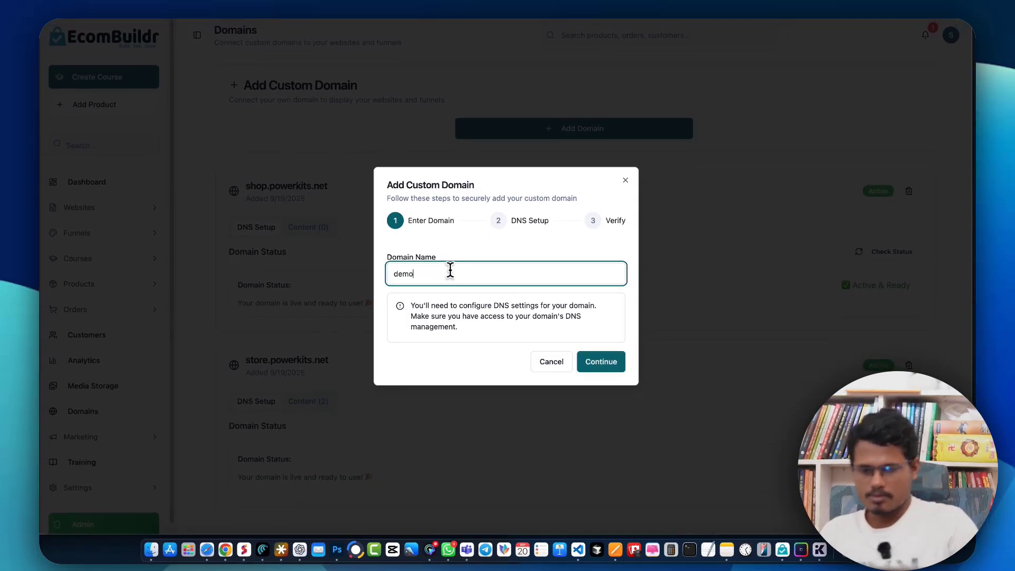
type(".ecombuil")
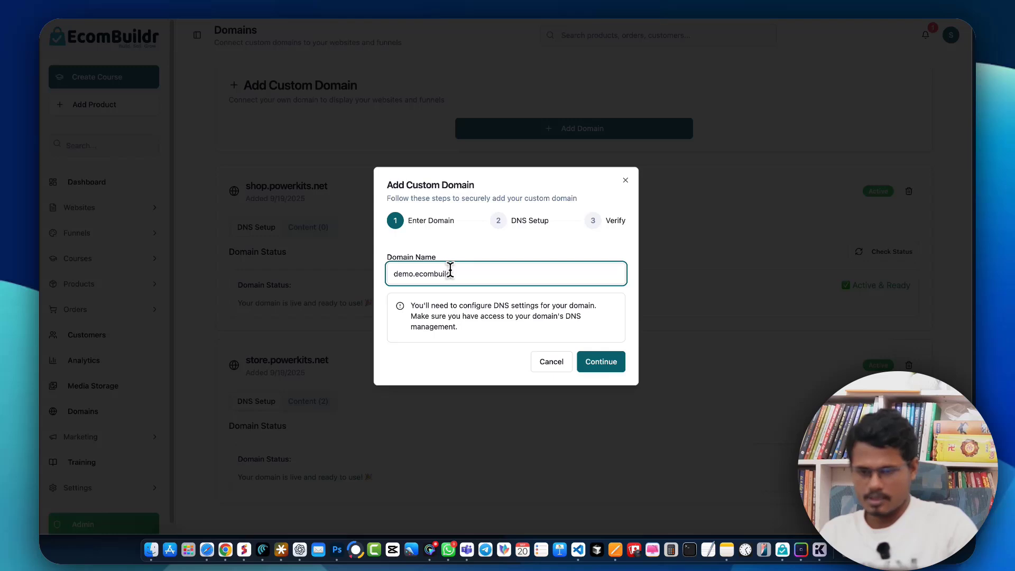
type("d")
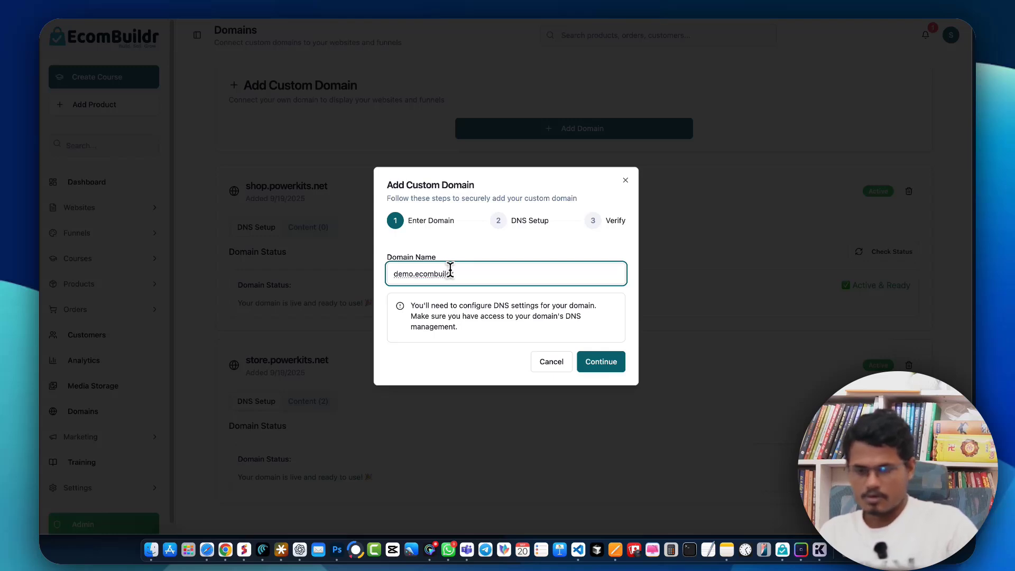
key("BackSpace")
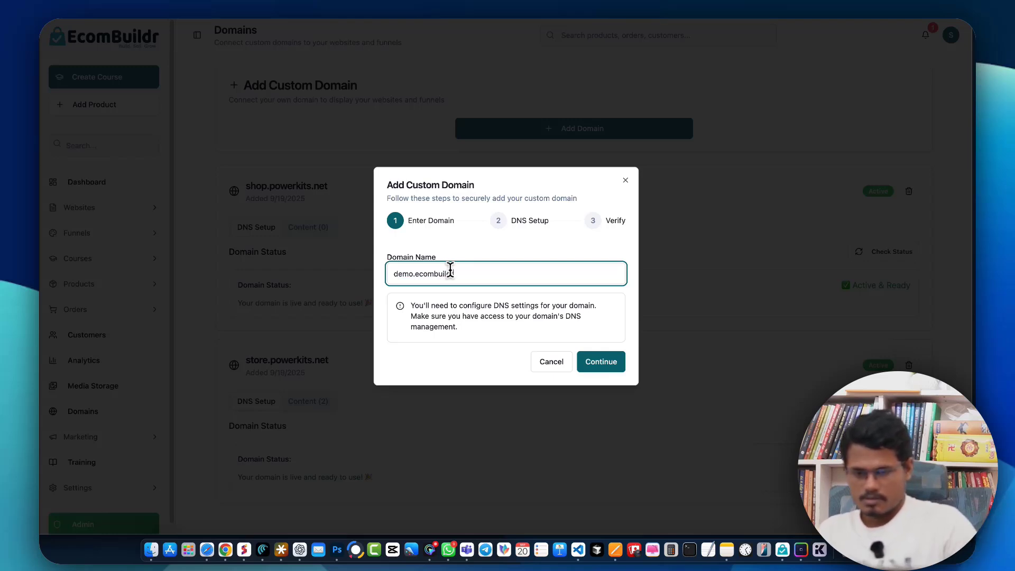
type(".com")
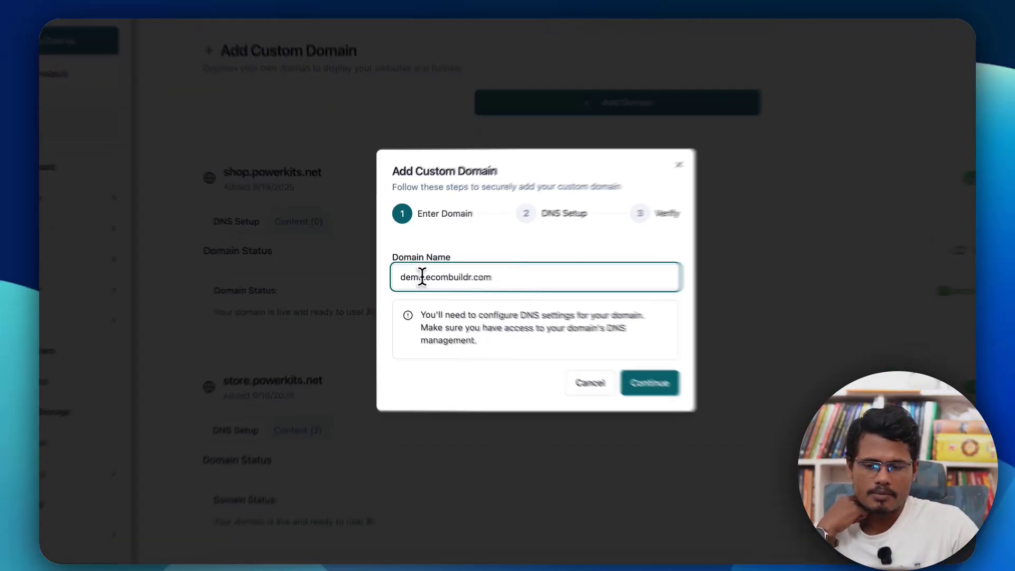
Step: Point out the subdomain and root-domain parts of the entered name, then continue to the DNS setup step
left_click_drag(425, 277, 400, 277)
left_click_drag(497, 277, 455, 290)
left_click(455, 289)
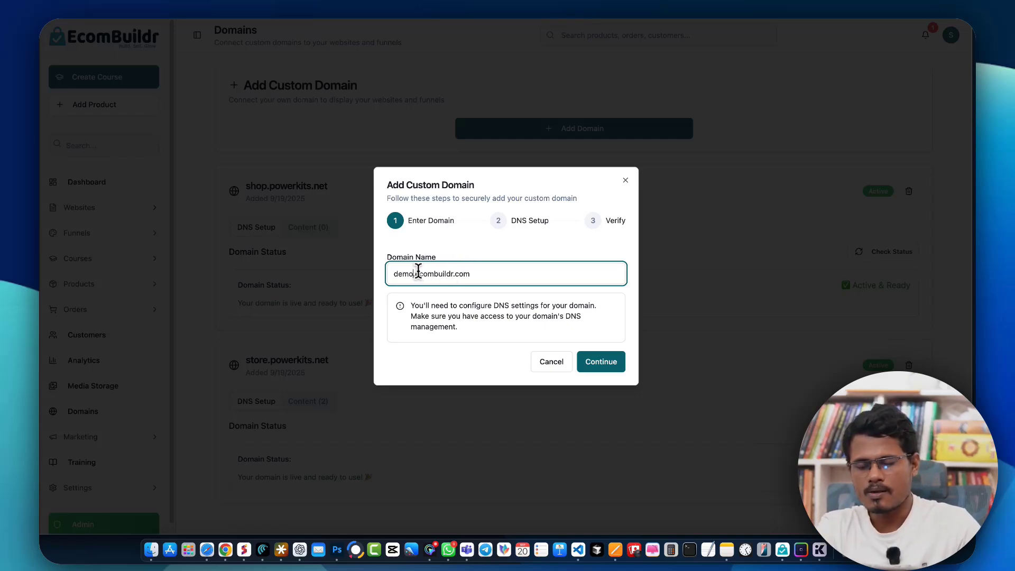
left_click_drag(414, 273, 473, 274)
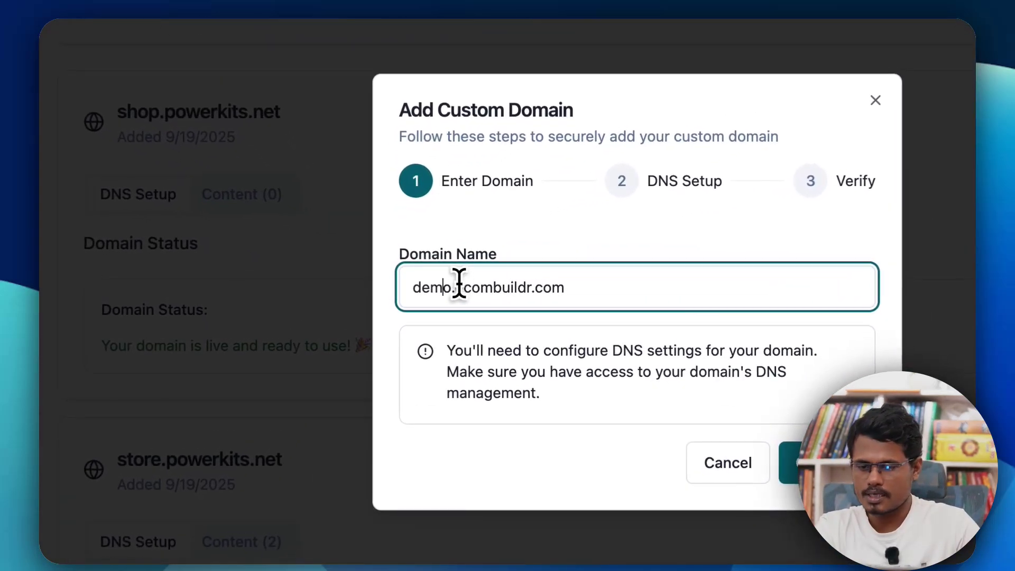
left_click_drag(459, 285, 572, 285)
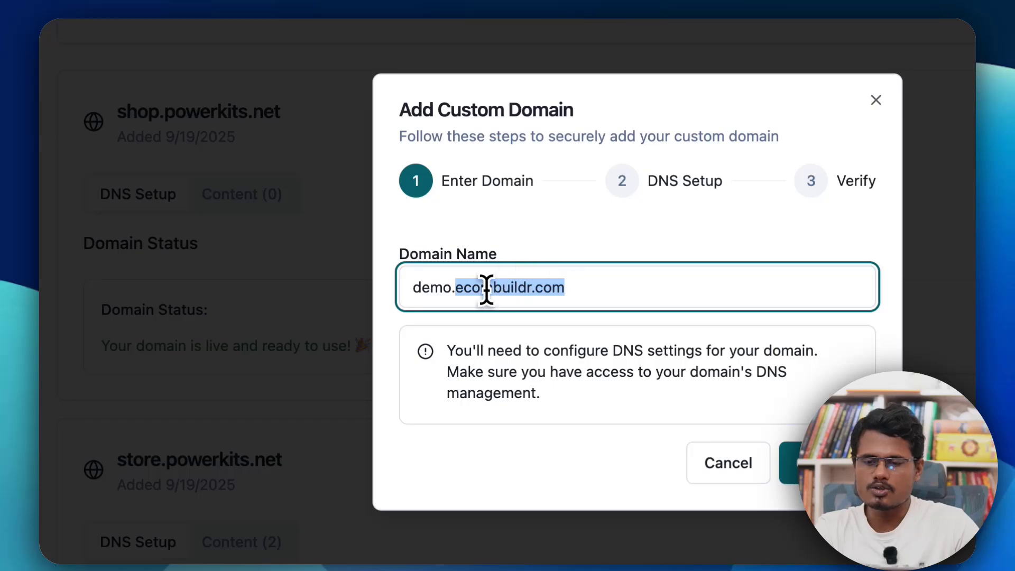
left_click(526, 287)
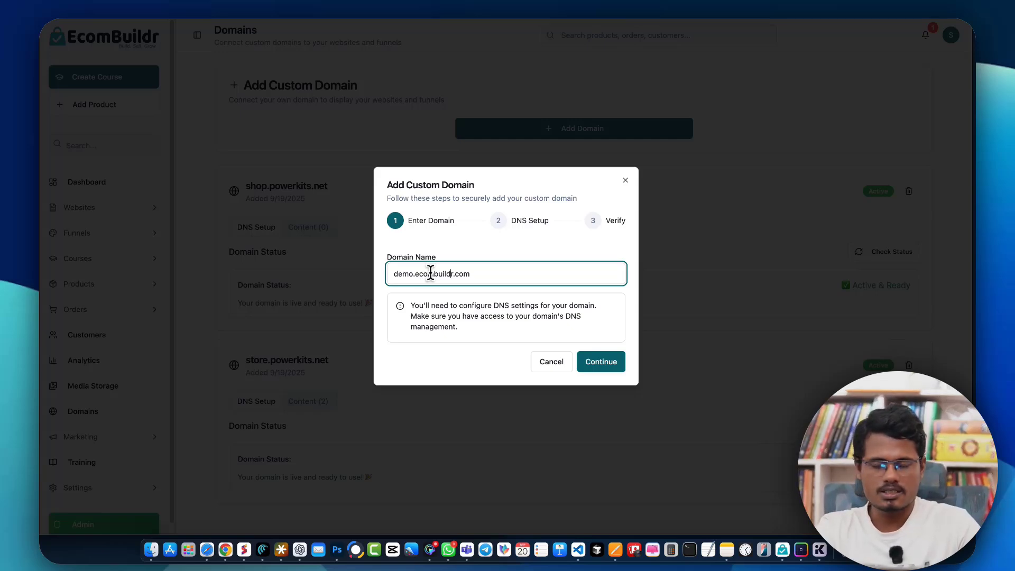
left_click_drag(469, 274, 397, 273)
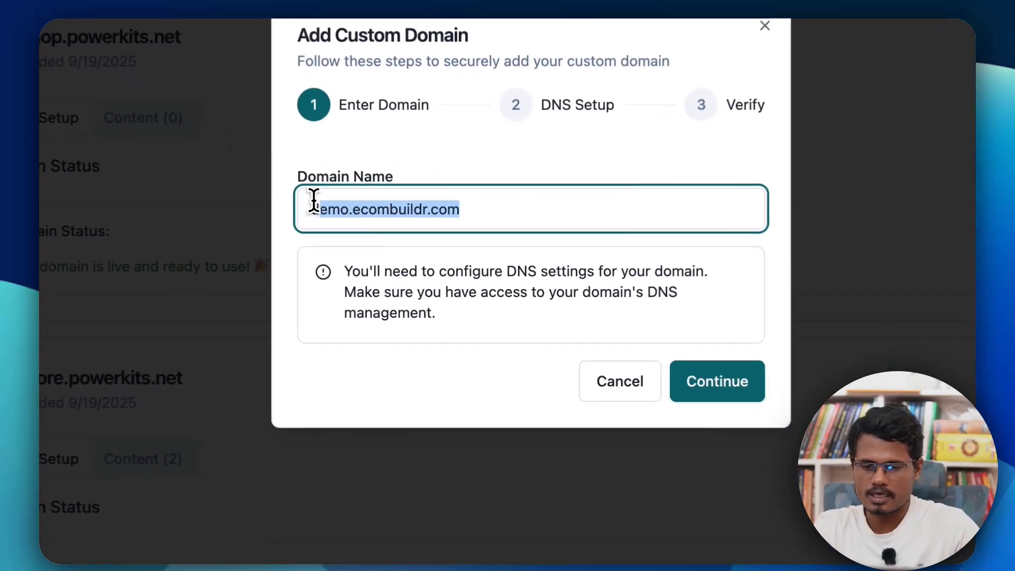
right_click(369, 210)
left_click(447, 214)
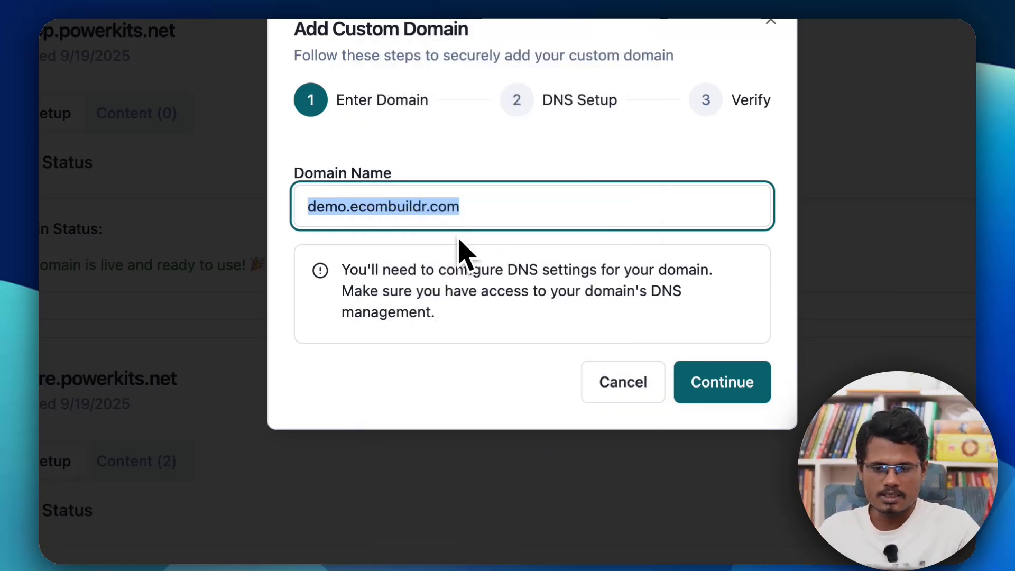
left_click(469, 206)
left_click(716, 386)
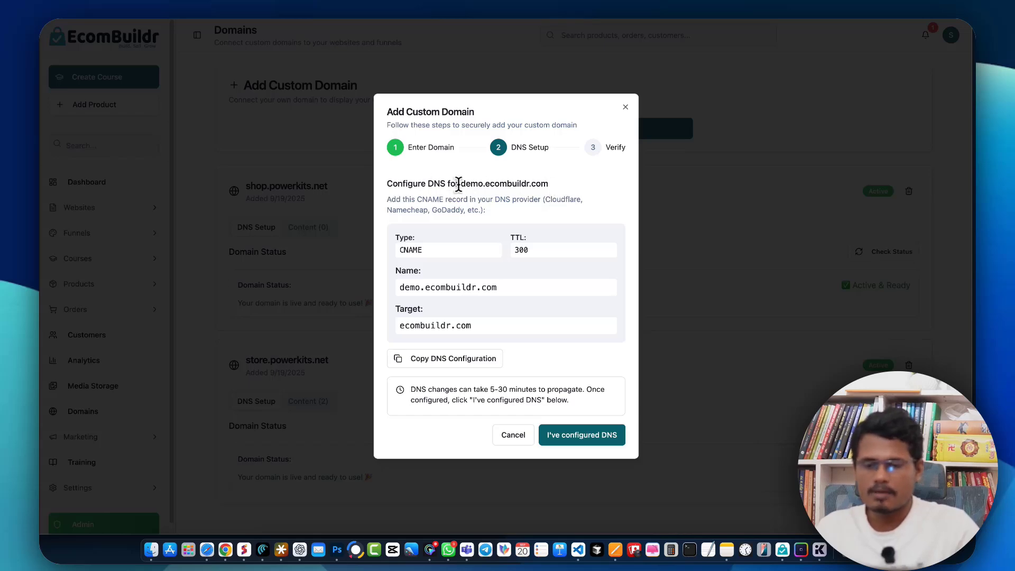
Step: Review the CNAME record type, TTL, name and target shown for the domain
left_click_drag(466, 192, 572, 191)
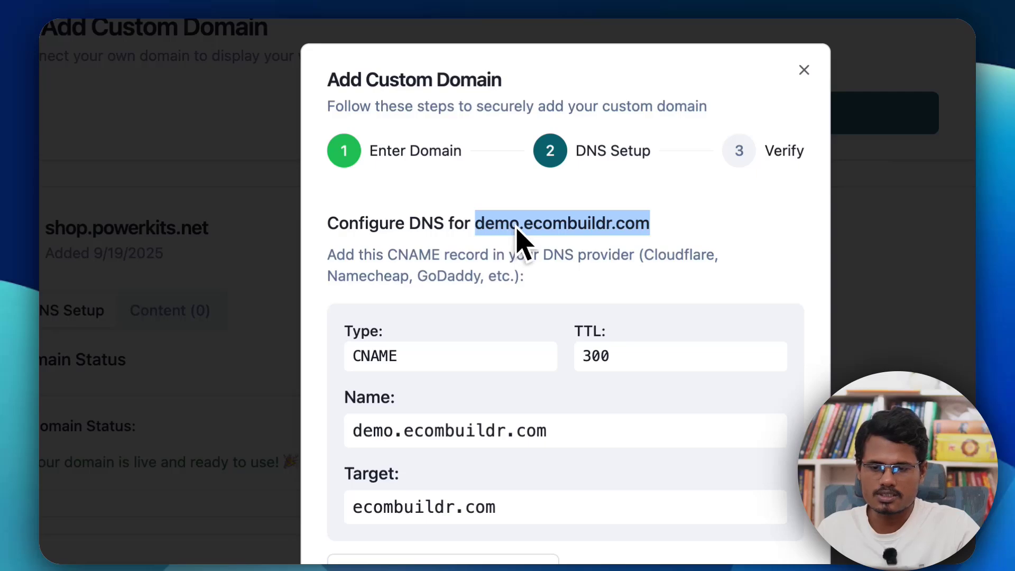
left_click_drag(352, 354, 362, 354)
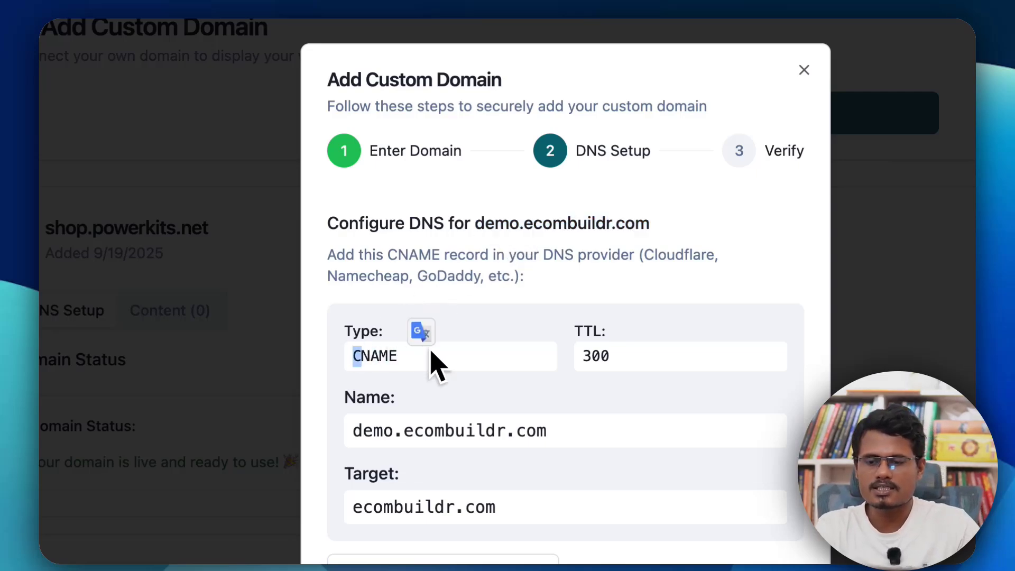
left_click(604, 348)
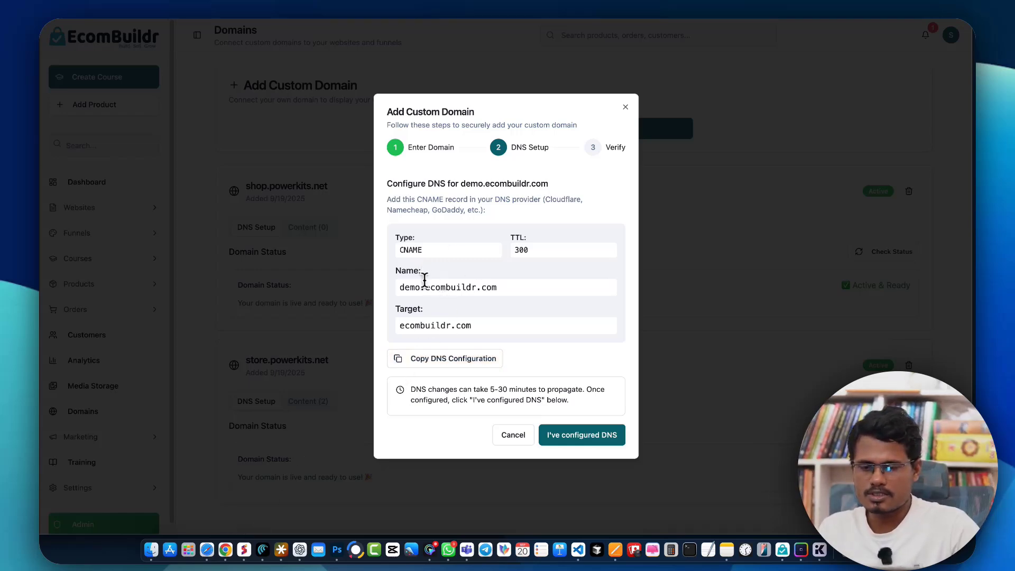
Step: Copy the record name demo.ecombuildr.com and switch to the Cloudflare DNS records page
left_click_drag(399, 287, 495, 287)
right_click(473, 283)
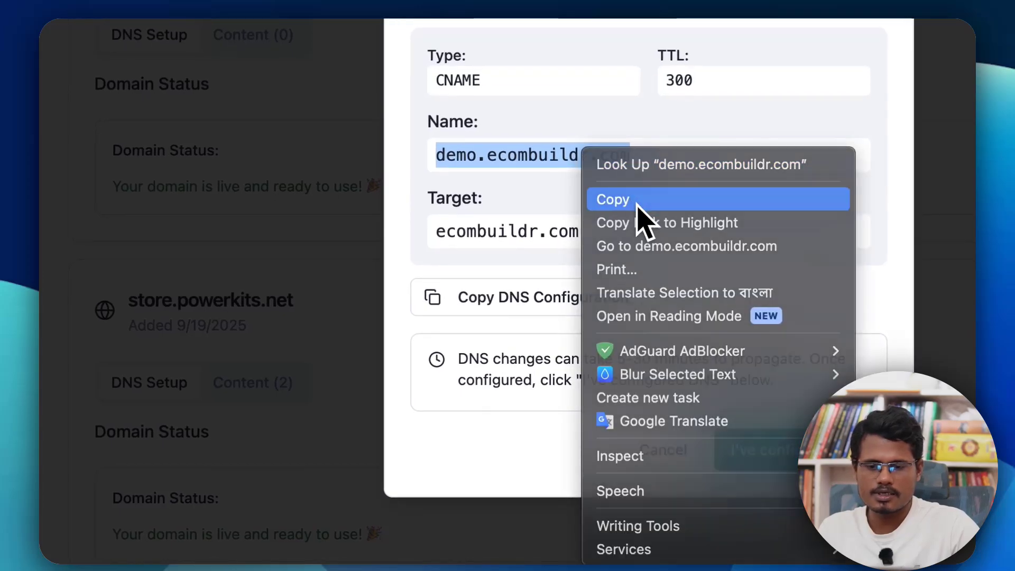
left_click(616, 199)
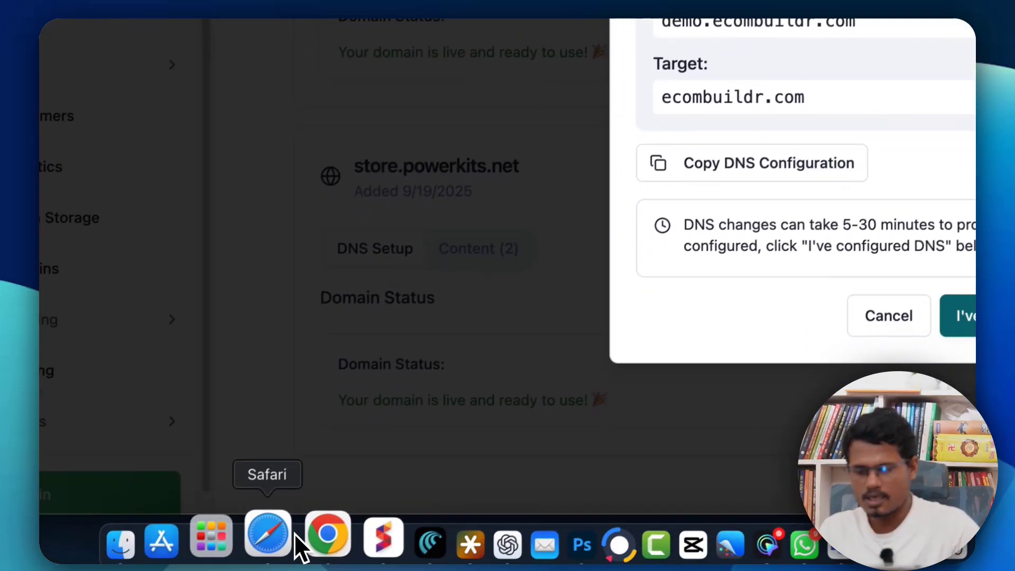
left_click(318, 530)
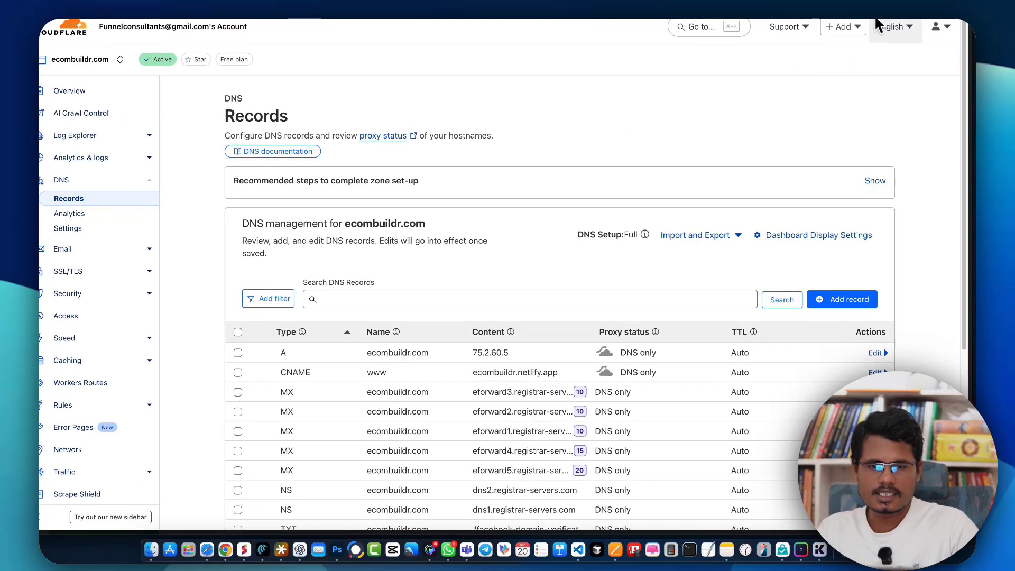
Step: Start adding a new CNAME record for the ecombuildr.com zone
left_click_drag(877, 6, 893, 6)
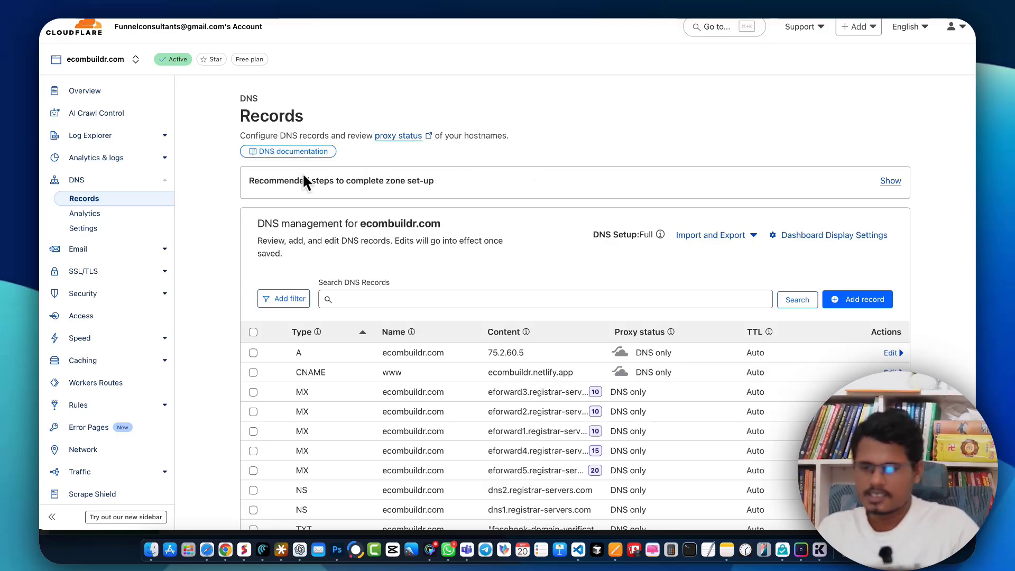
left_click_drag(366, 223, 441, 224)
left_click(360, 226)
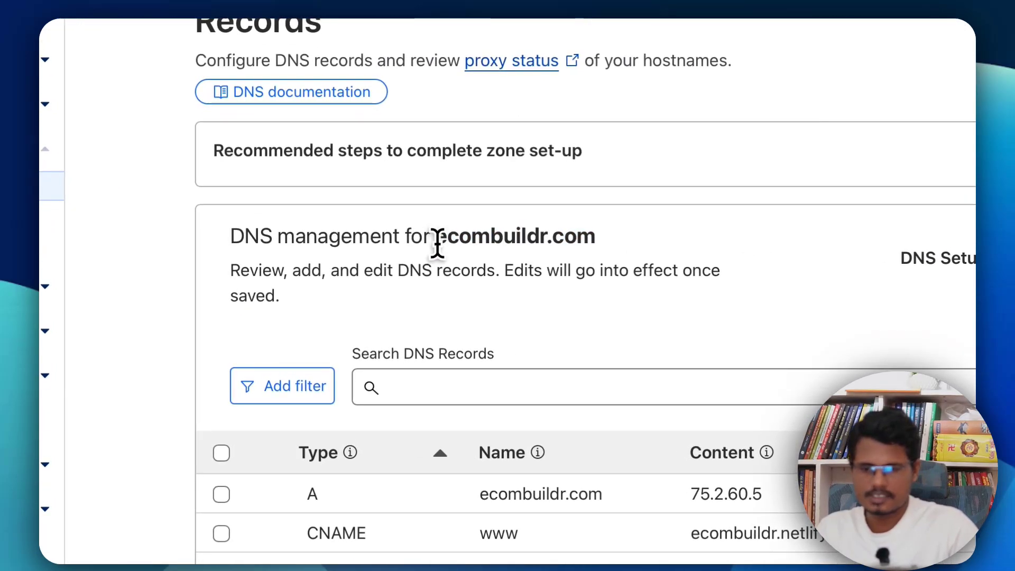
scroll(673, 282, "down", 4)
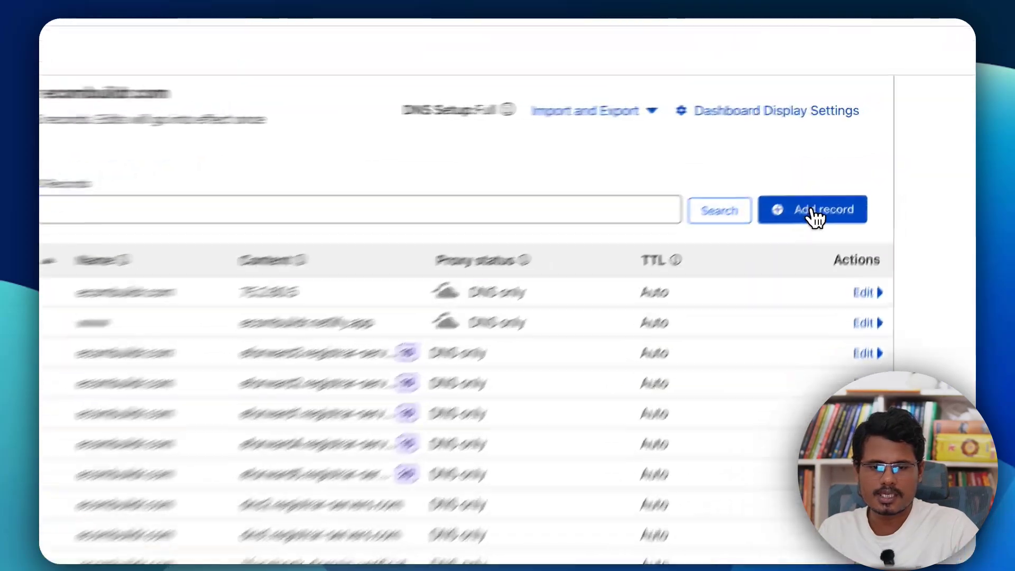
left_click(815, 215)
left_click(119, 306)
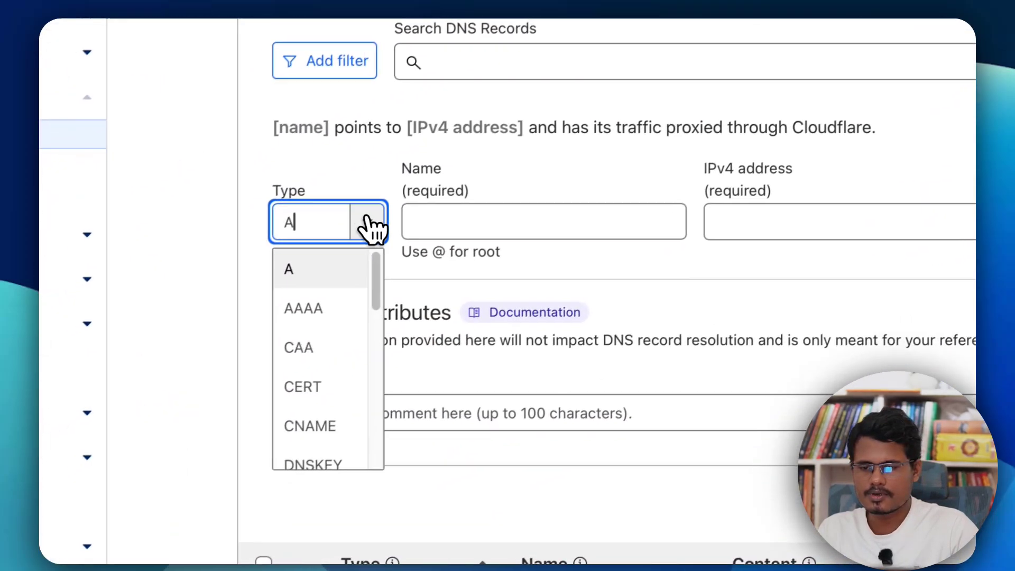
left_click(324, 426)
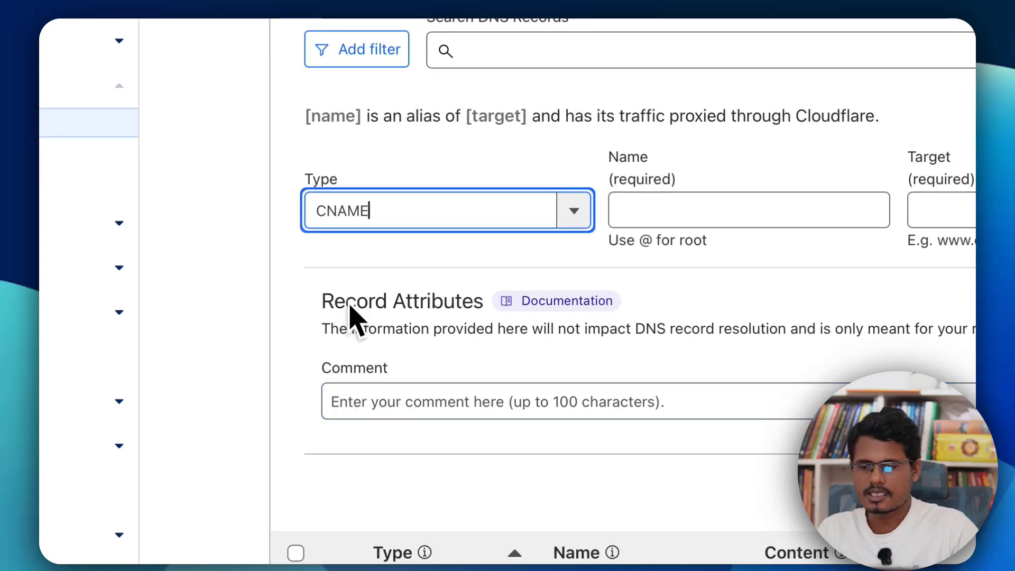
left_click(669, 210)
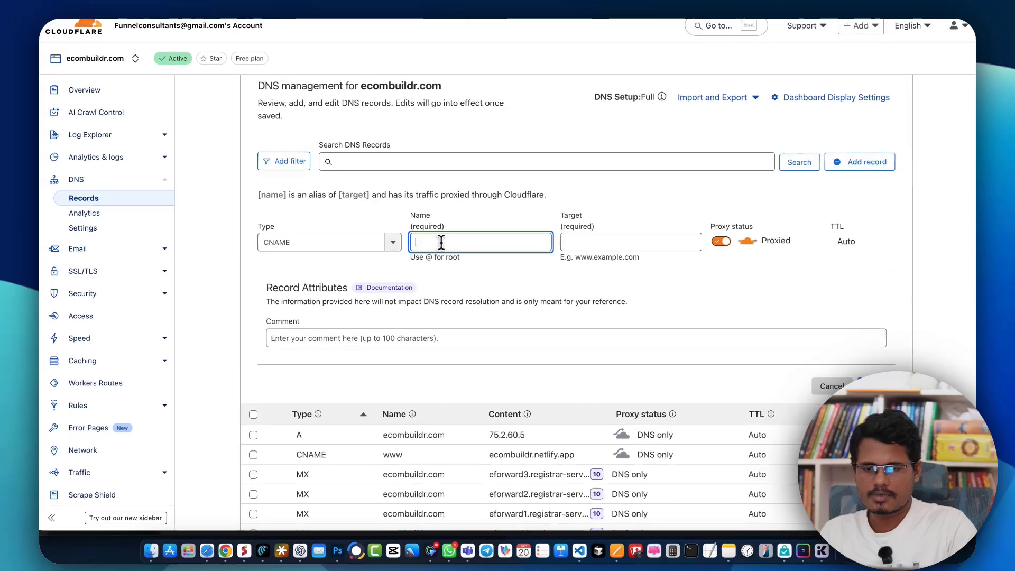
Step: Set the new record's name to demo
type("demo")
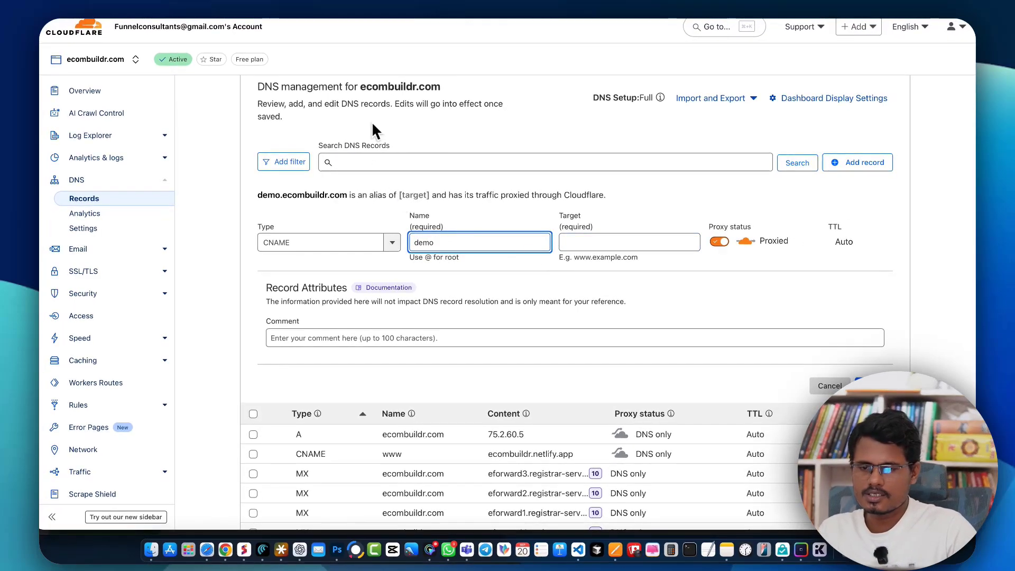
left_click_drag(361, 86, 447, 86)
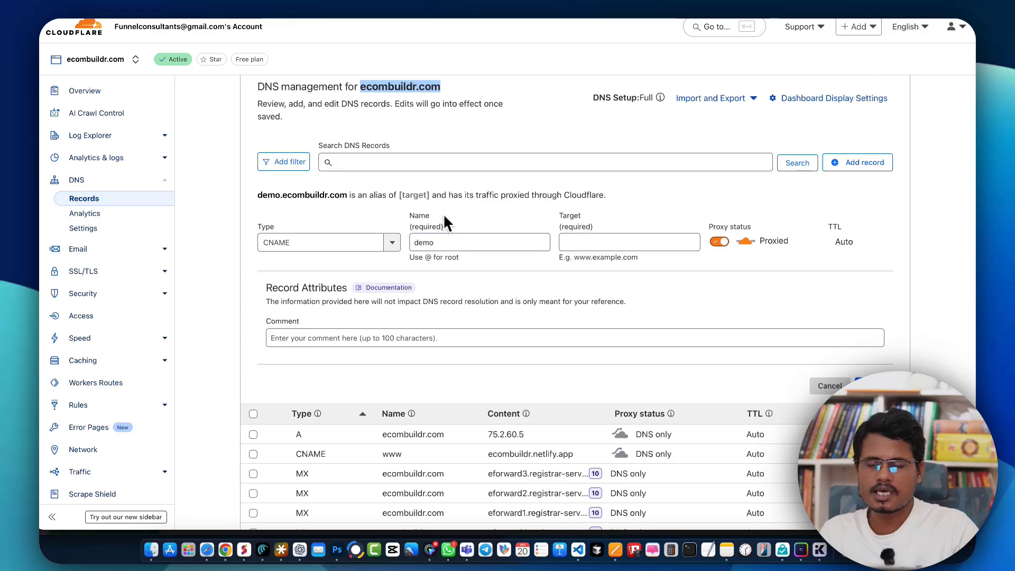
left_click(361, 86)
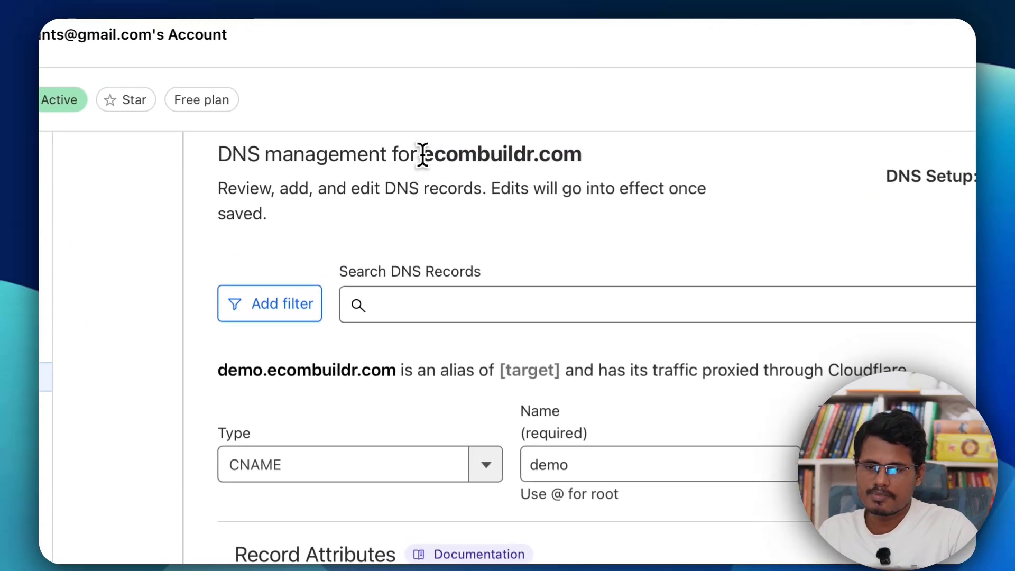
left_click_drag(361, 86, 428, 86)
left_click_drag(559, 153, 594, 152)
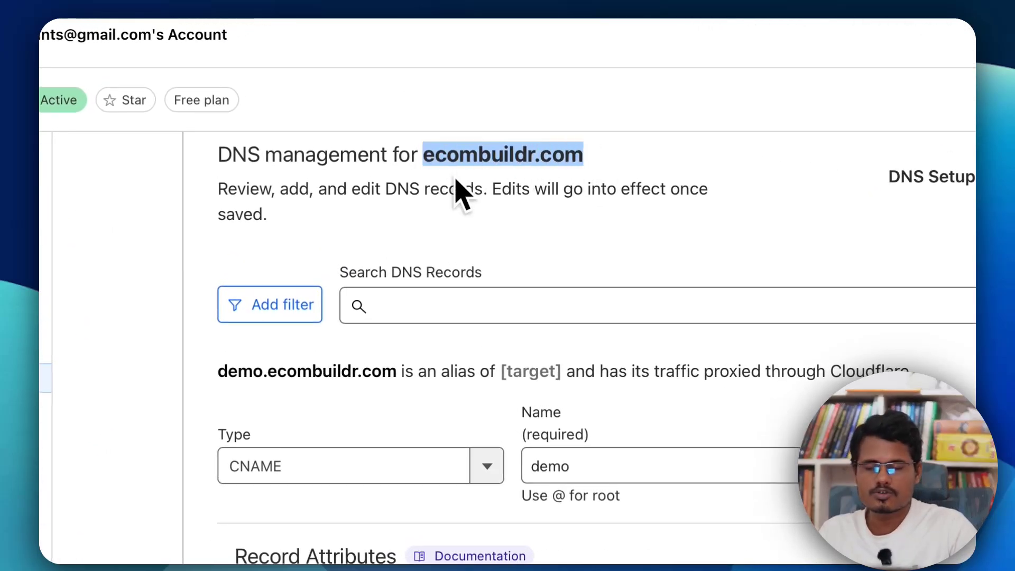
Step: Change the record's name to @ for the root domain
left_click_drag(526, 466, 626, 458)
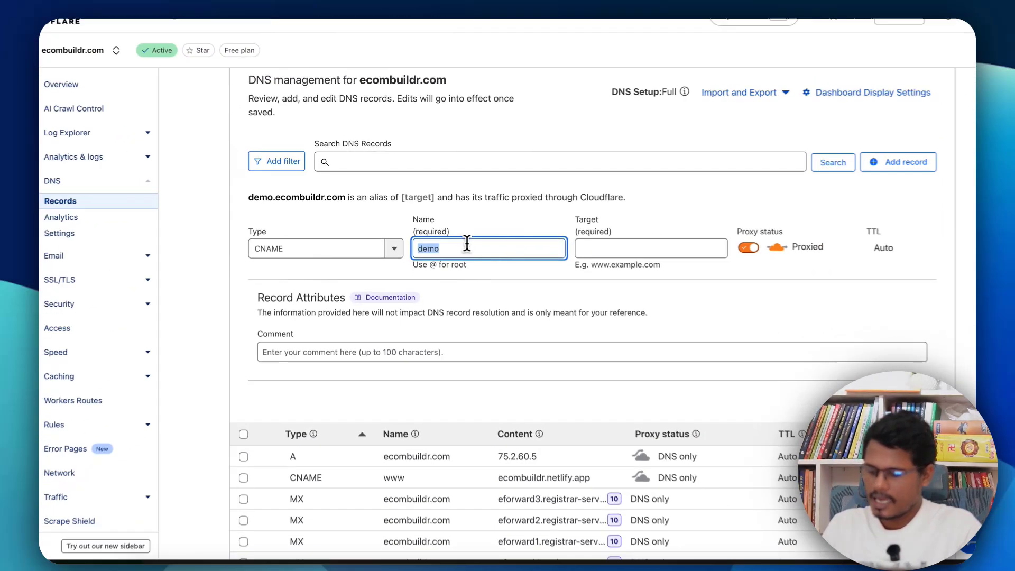
type("@")
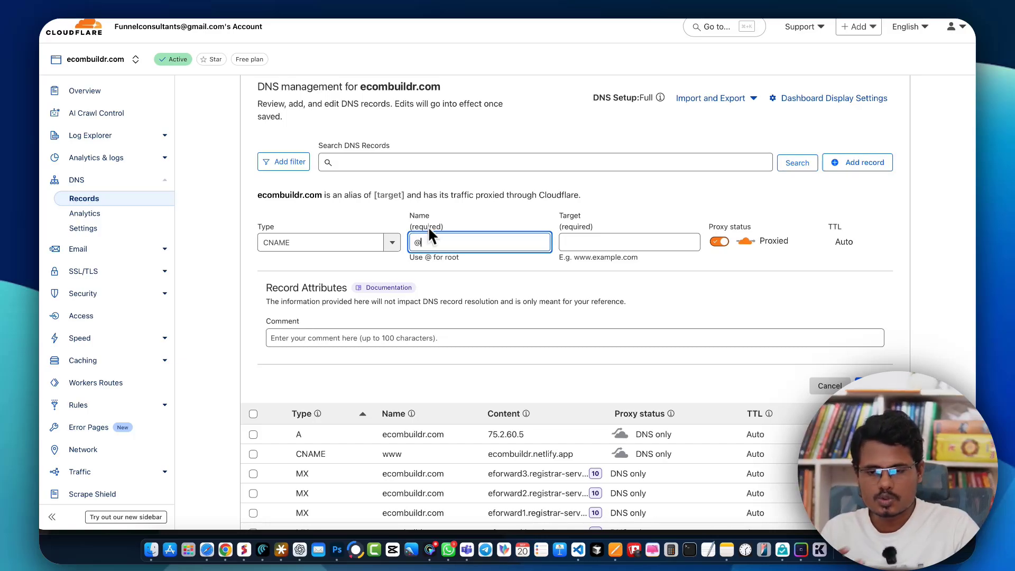
left_click_drag(359, 88, 442, 88)
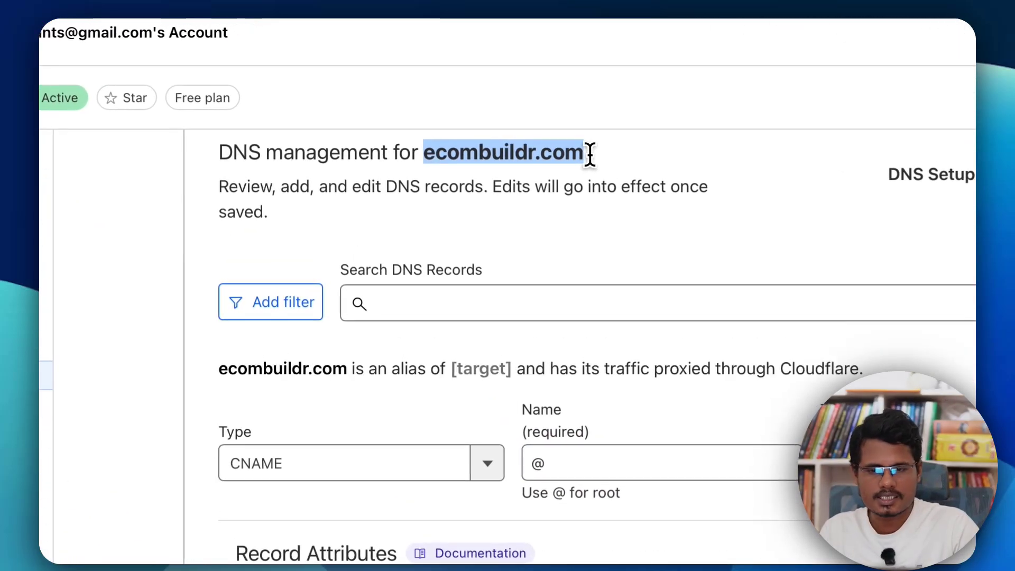
Step: Set the new record's name back to demo
left_click_drag(552, 491, 507, 465)
left_click(593, 464)
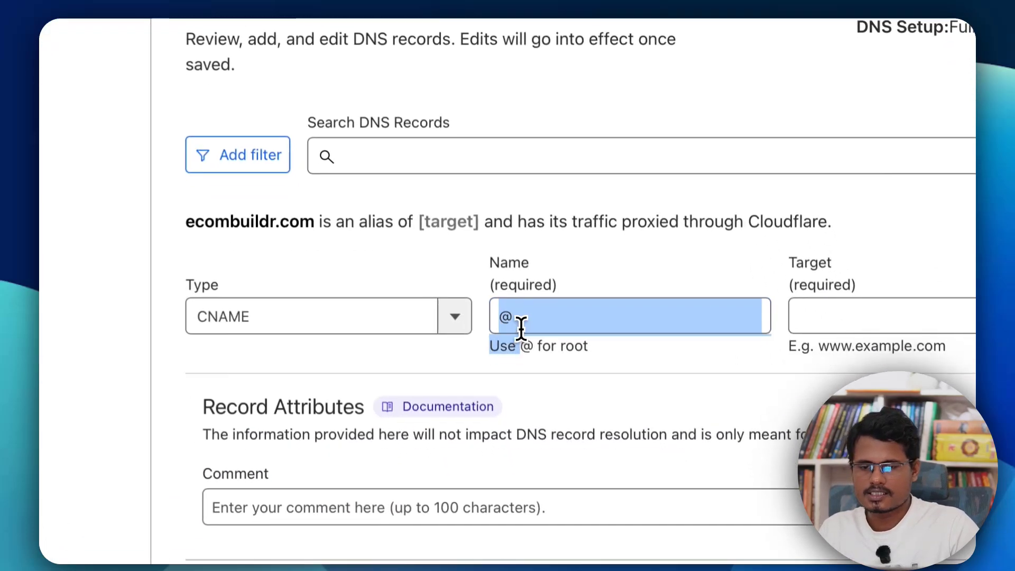
left_click_drag(556, 299, 476, 297)
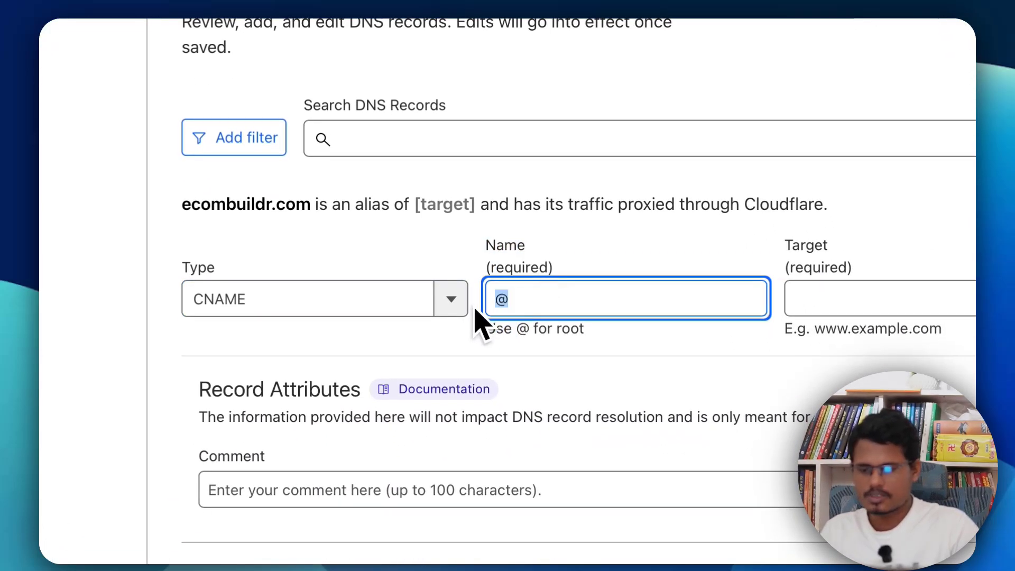
type("demo")
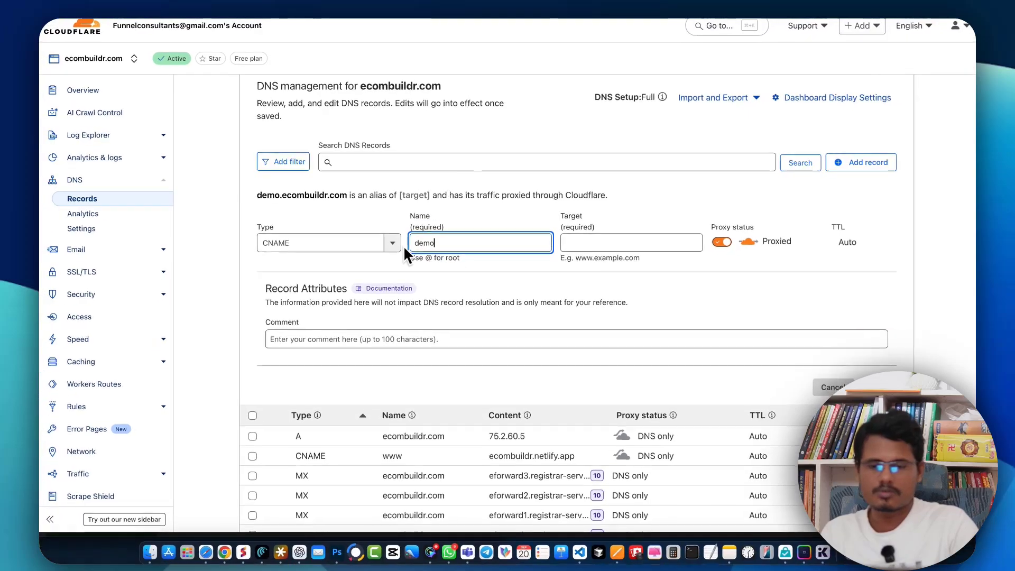
Step: Copy the target ecombuildr.com from the EcomBuildr DNS dialog and paste it into the record's target
left_click(589, 243)
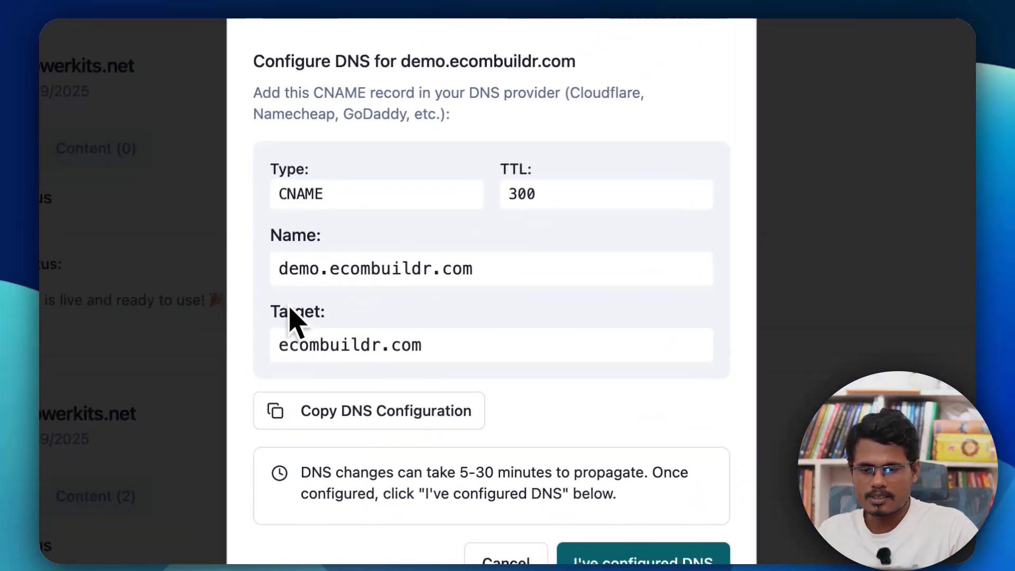
left_click_drag(159, 394, 218, 397)
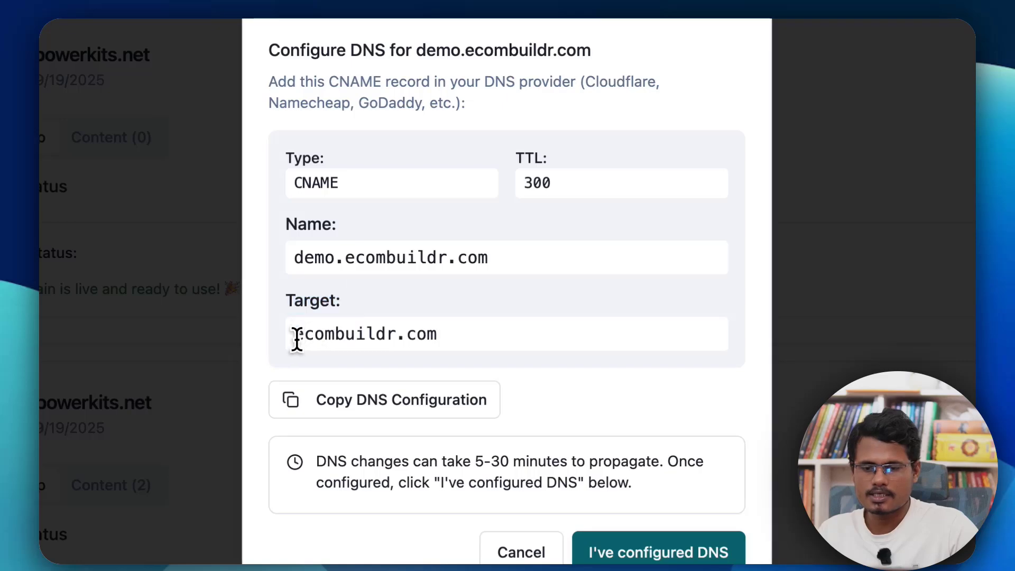
left_click_drag(294, 334, 443, 345)
right_click(422, 337)
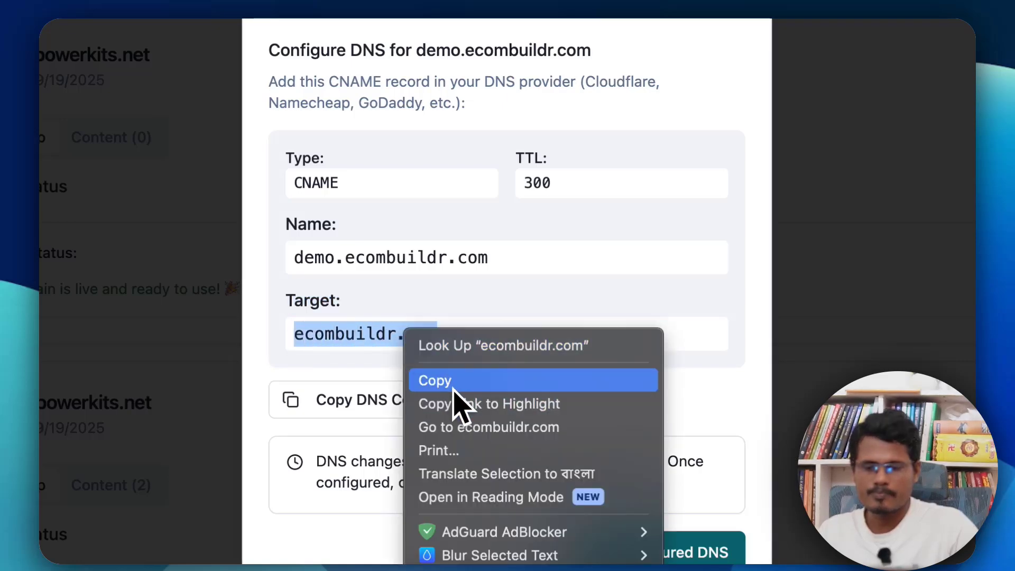
left_click(452, 381)
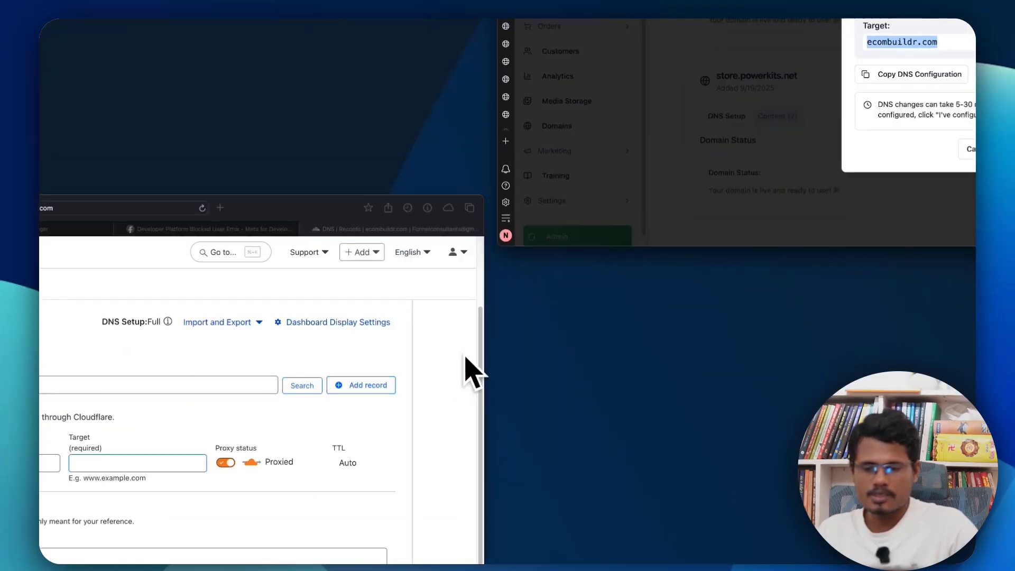
left_click(421, 302)
key("super+v")
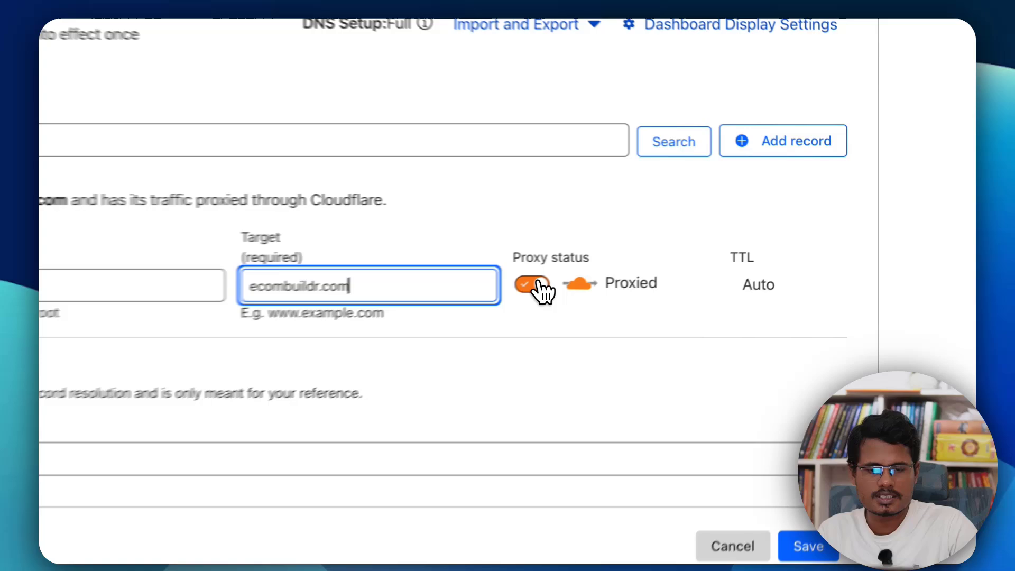
Step: Turn off proxying so the CNAME record is DNS only
left_click(534, 286)
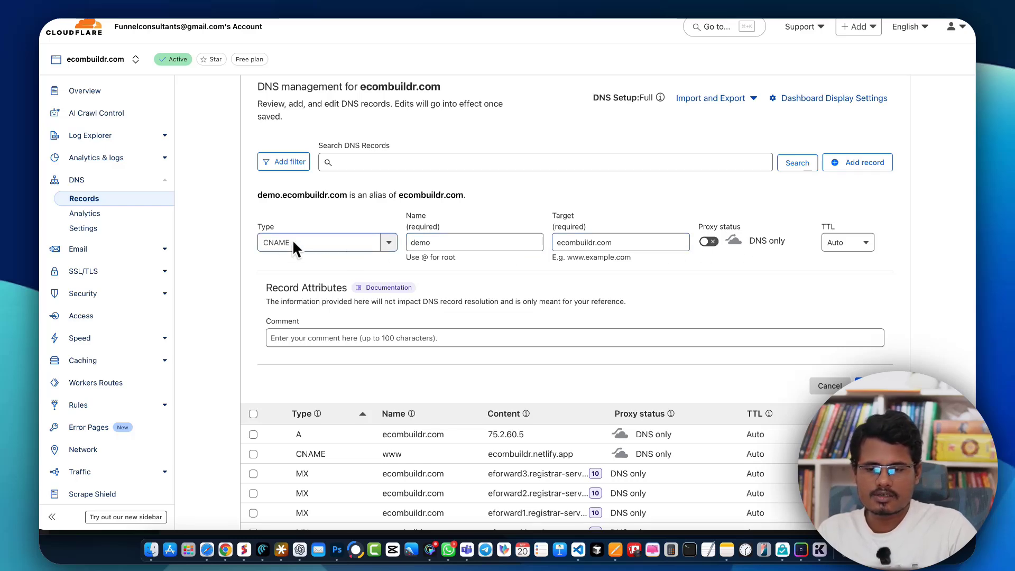
left_click_drag(259, 225, 278, 226)
left_click(423, 226)
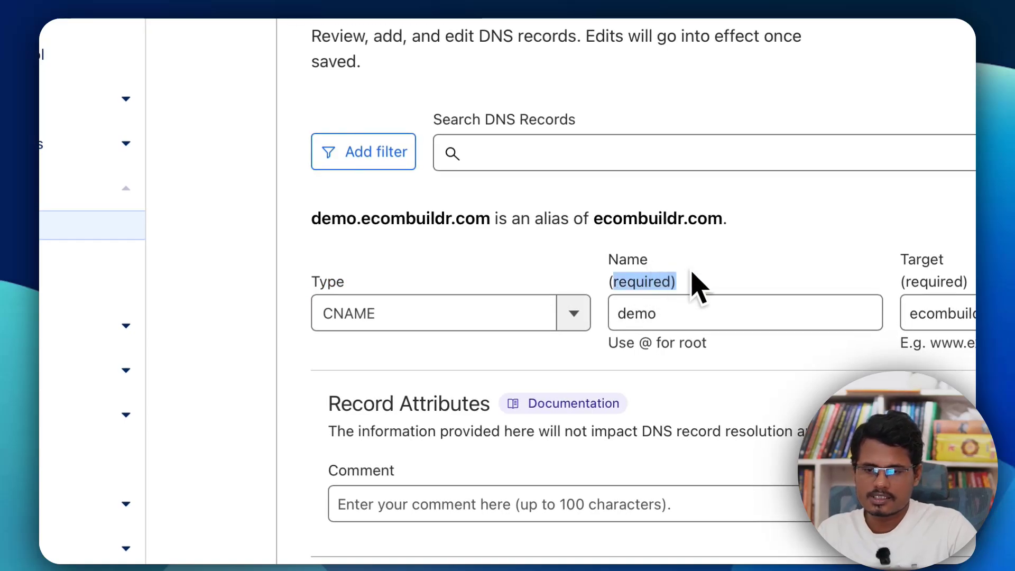
left_click(679, 314)
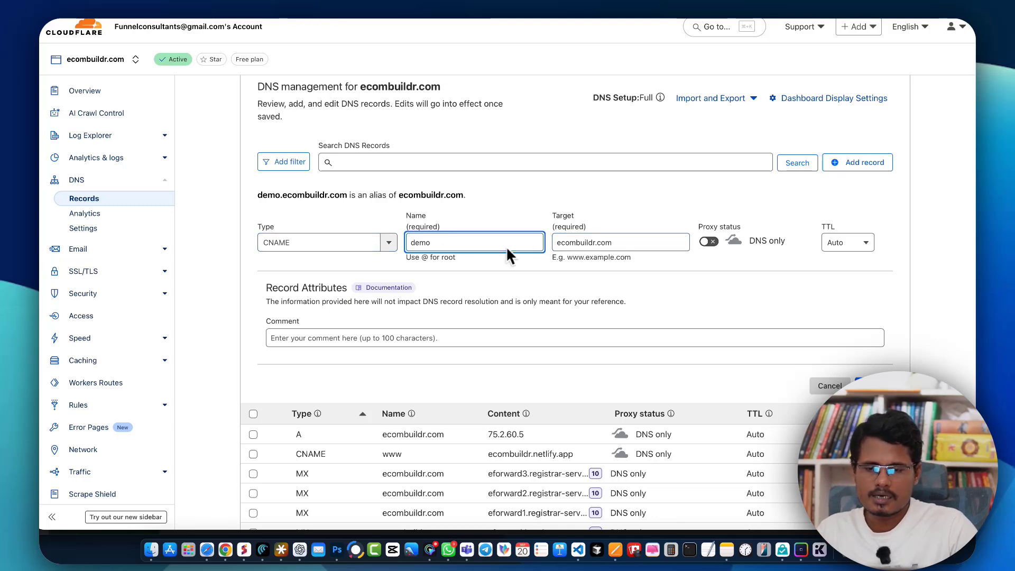
left_click_drag(443, 242, 392, 247)
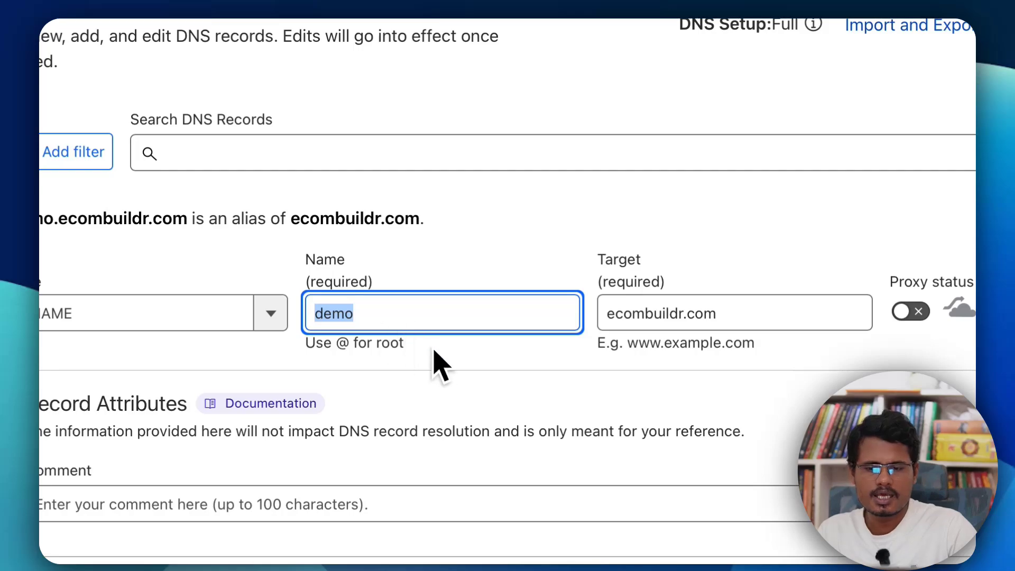
left_click(336, 328)
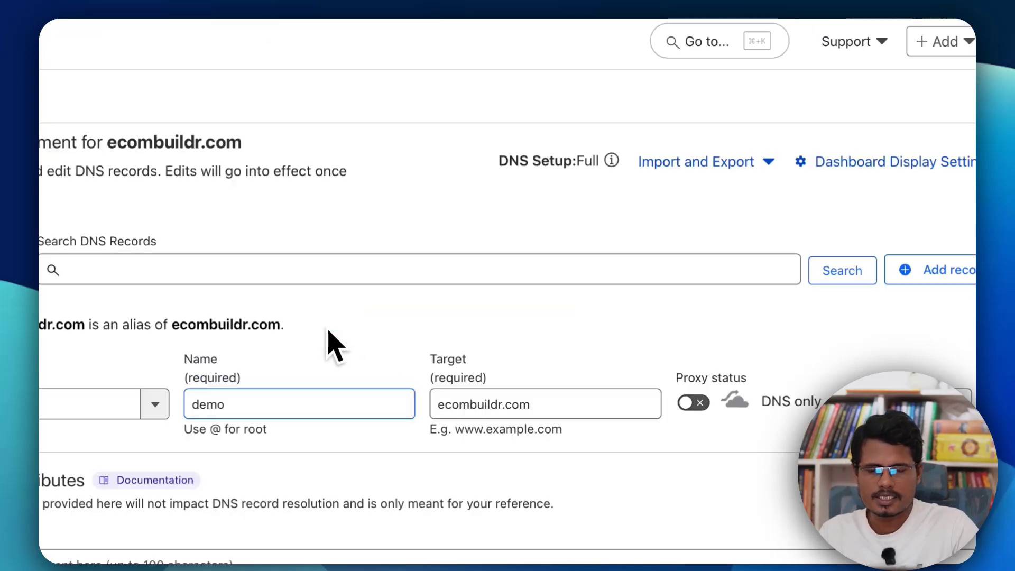
Step: Check the record against the EcomBuildr DNS configuration and save the CNAME record
key("ctrl+Up")
left_click(632, 297)
left_click(512, 353)
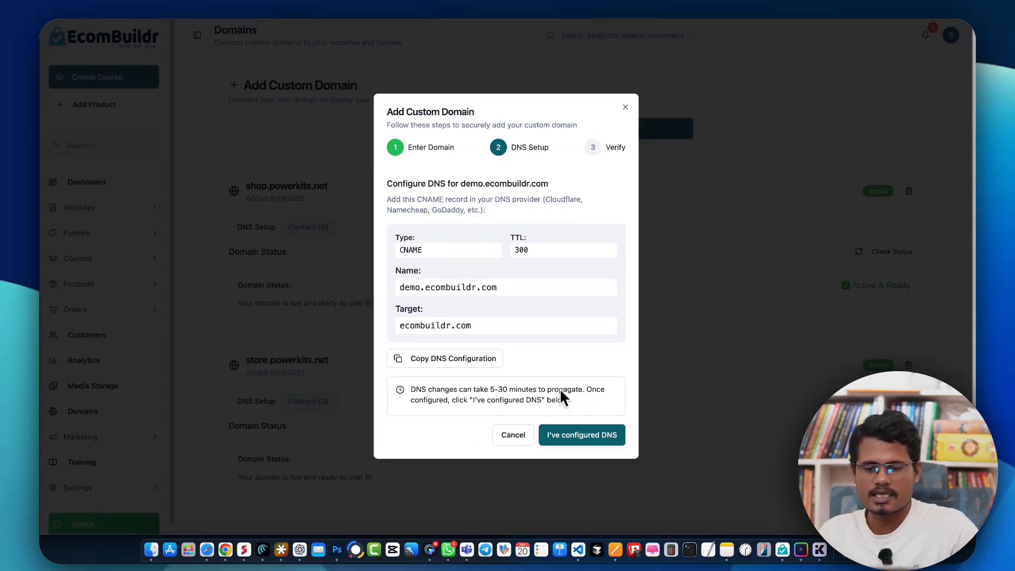
key("ctrl+Up")
left_click(473, 311)
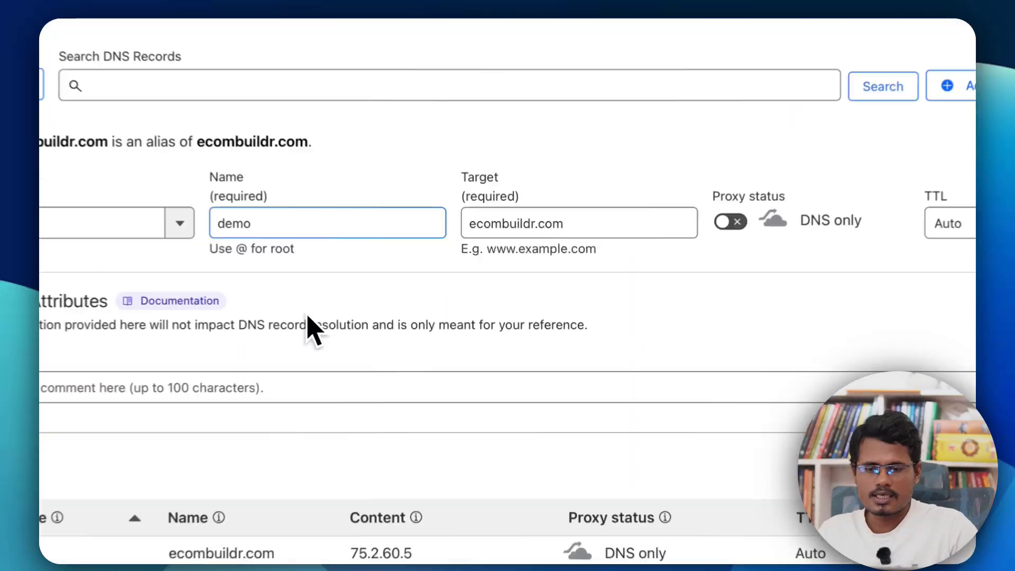
left_click(768, 177)
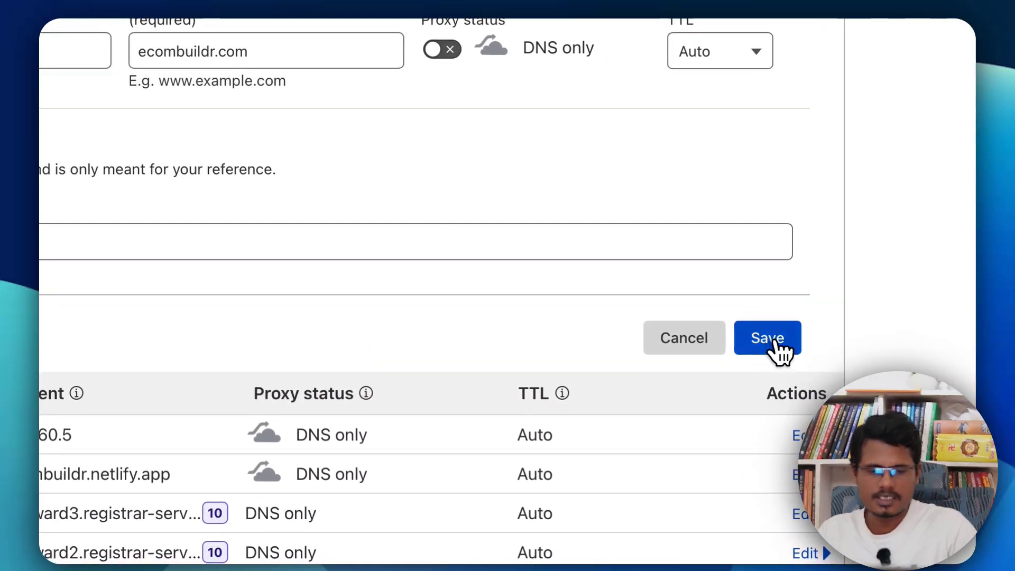
left_click(775, 345)
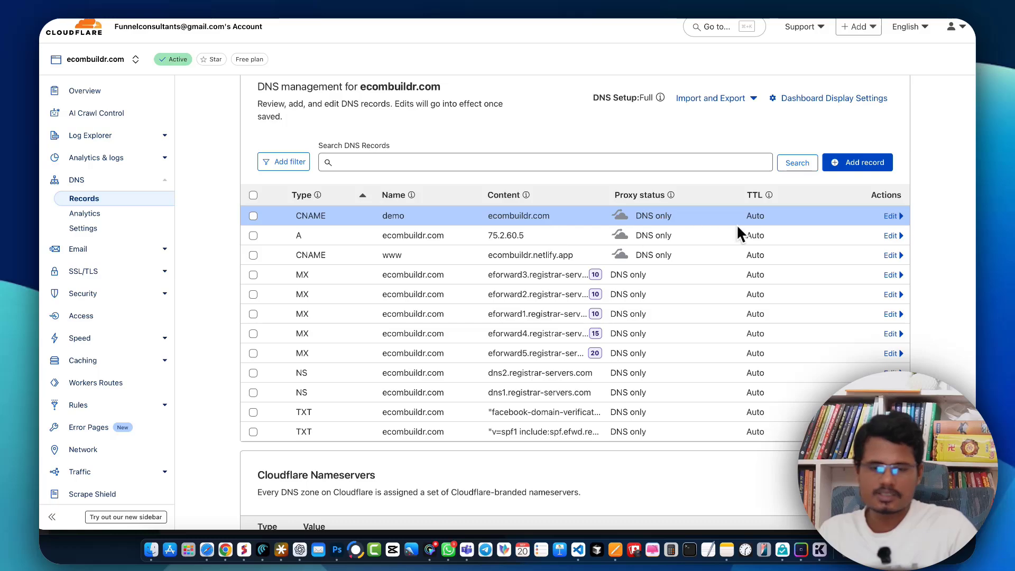
Step: Return to EcomBuildr and confirm that the DNS has been configured
scroll(620, 237, "up", 1)
key("ctrl+Up")
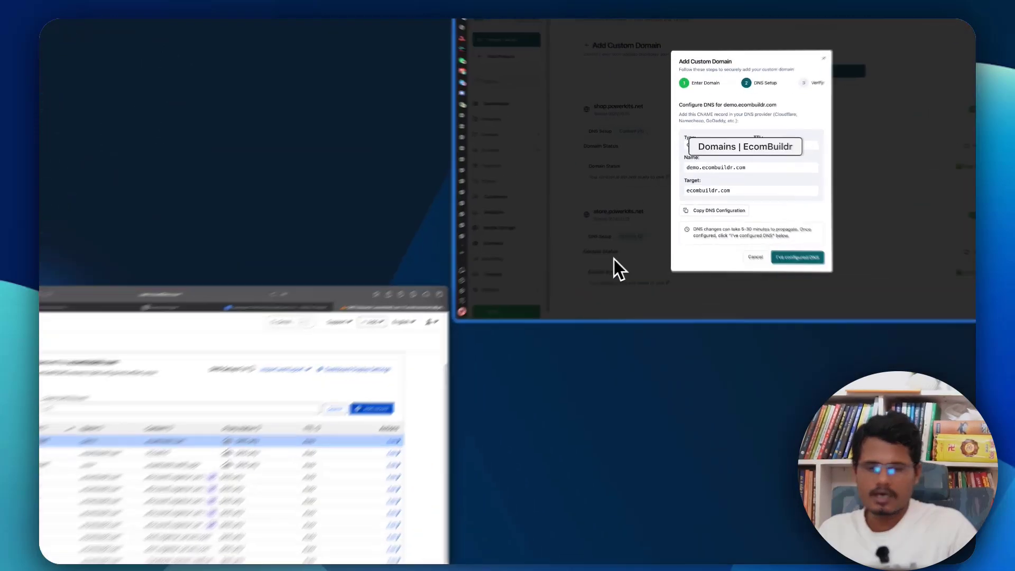
left_click(614, 259)
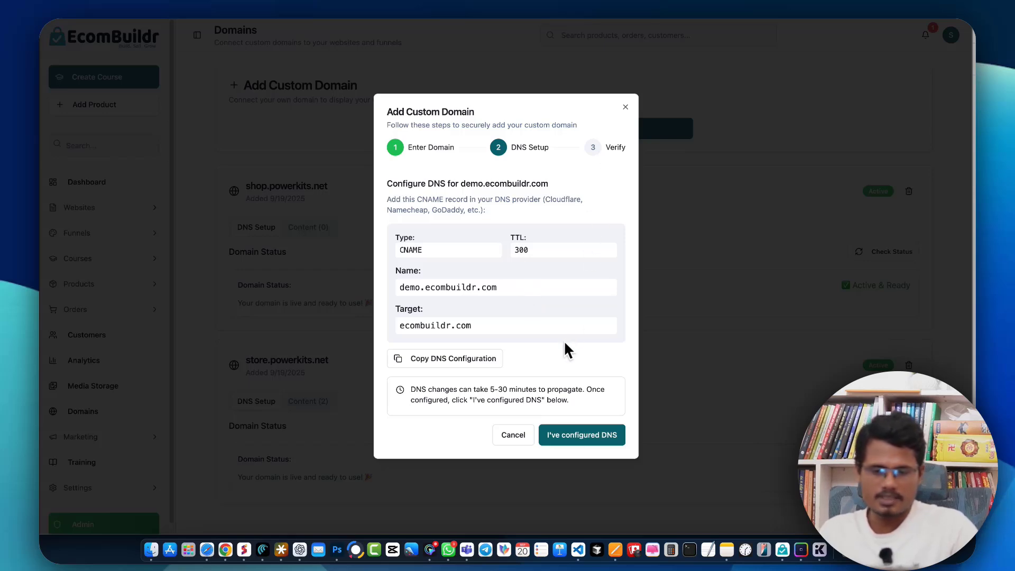
left_click(570, 434)
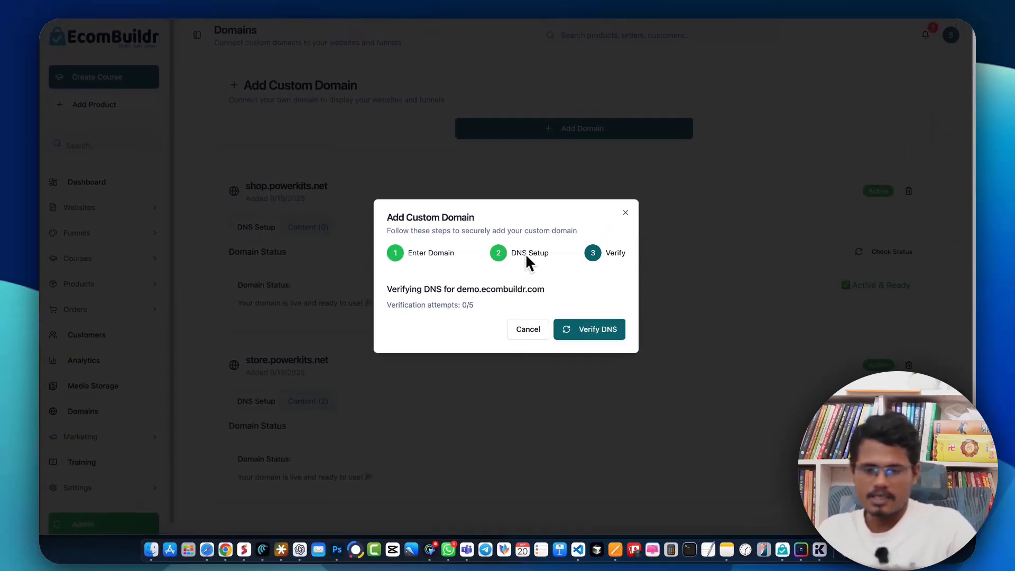
Step: Verify the DNS and add demo.ecombuildr.com as a custom domain
left_click(582, 335)
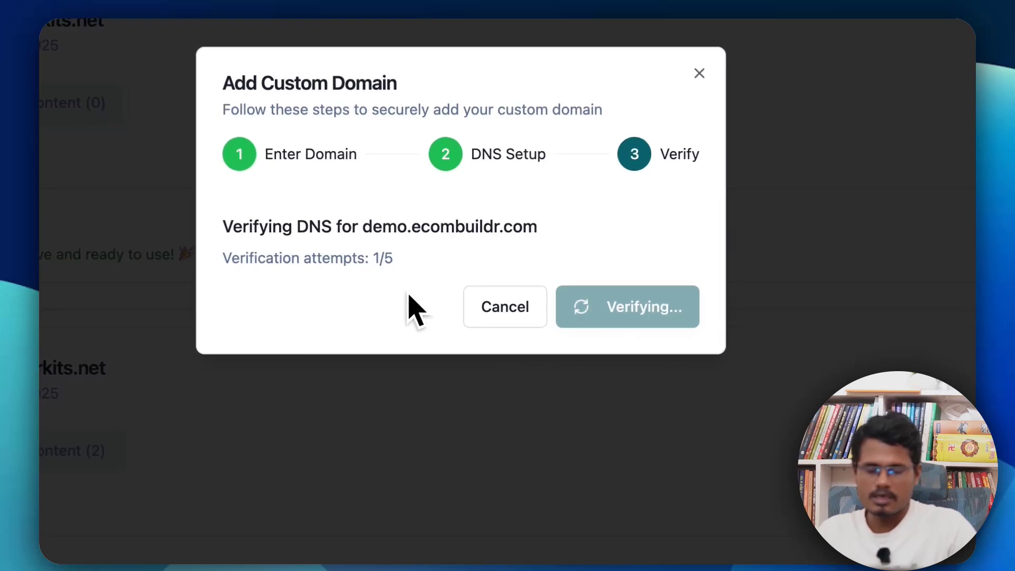
left_click_drag(357, 260, 554, 260)
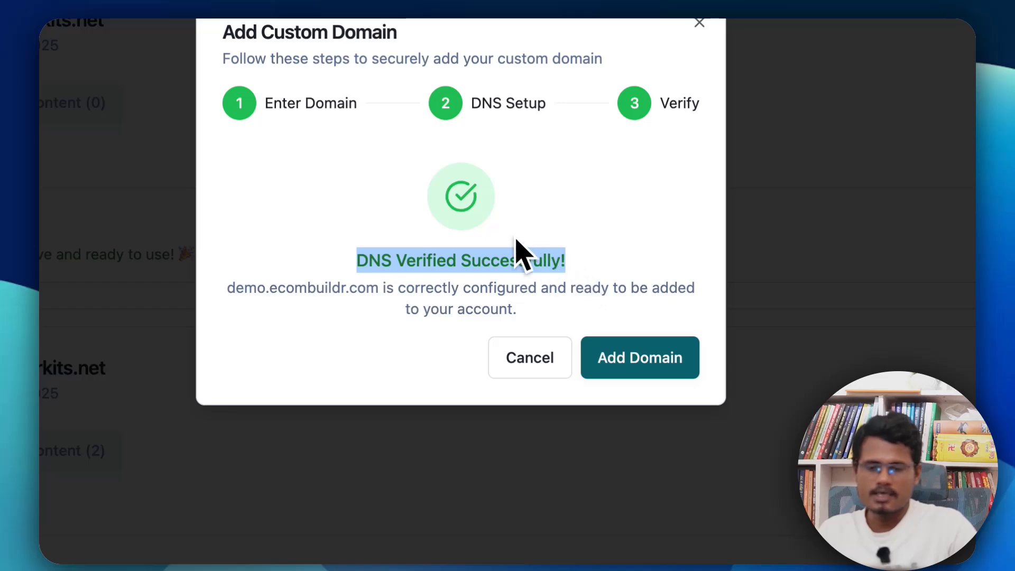
left_click(480, 258)
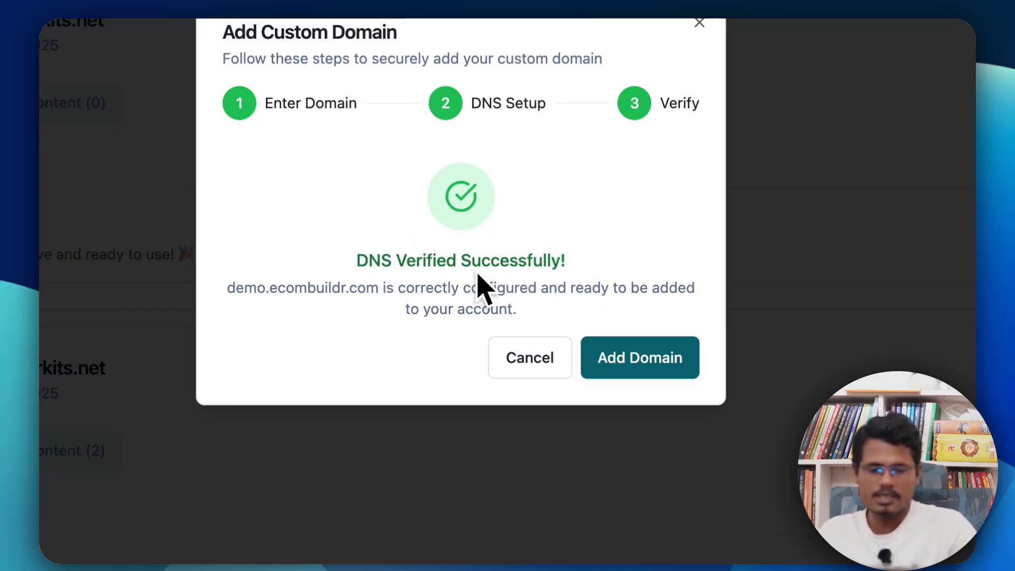
left_click(654, 373)
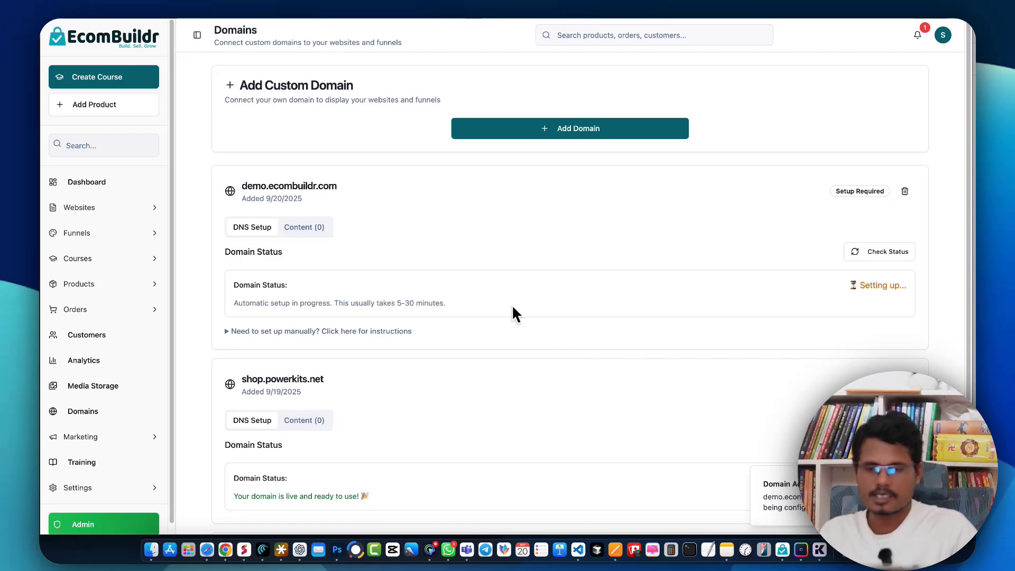
Step: Recheck the status of the demo.ecombuildr.com domain
left_click_drag(856, 288, 895, 286)
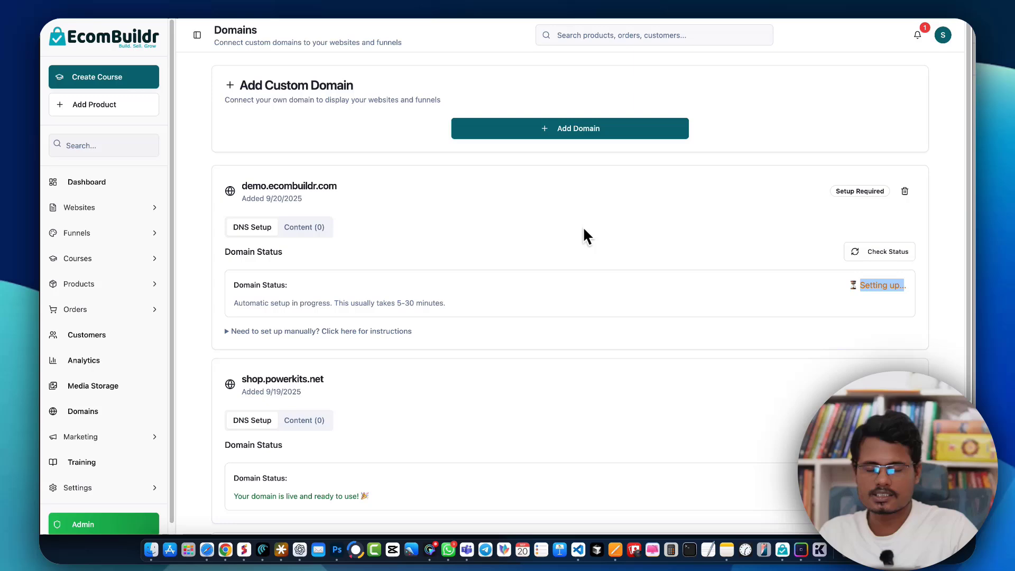
left_click(870, 283)
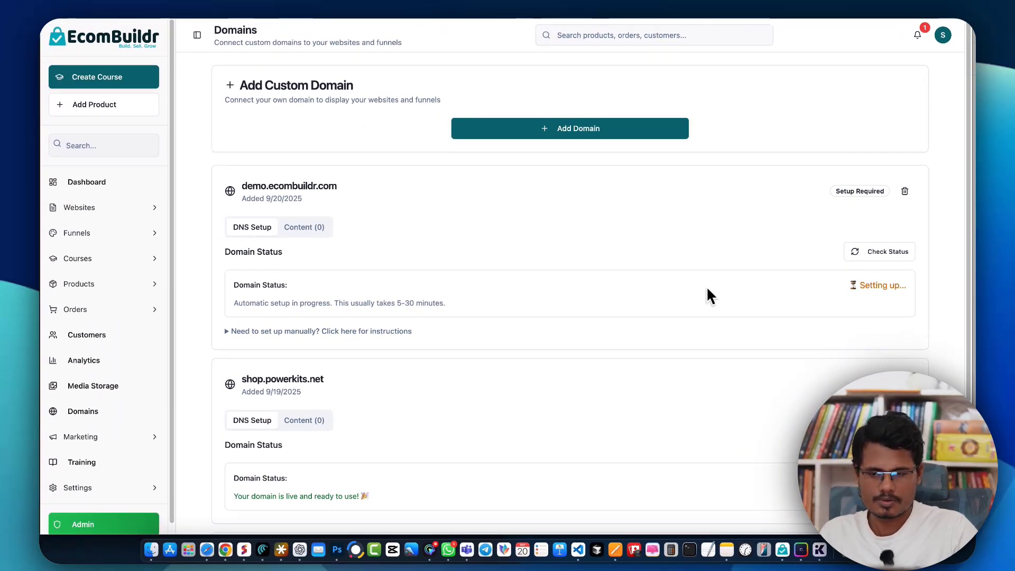
left_click(884, 257)
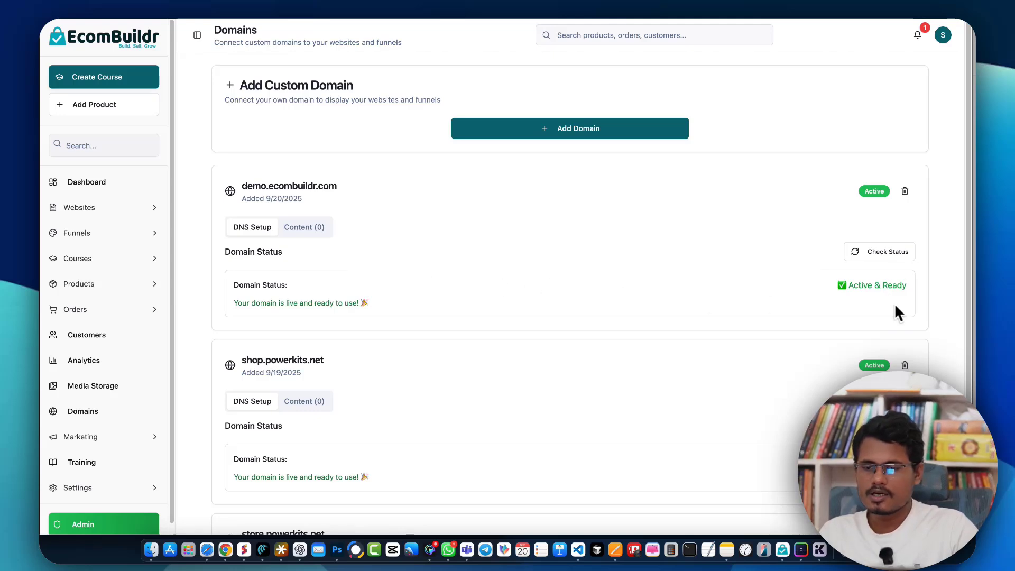
left_click_drag(855, 285, 905, 285)
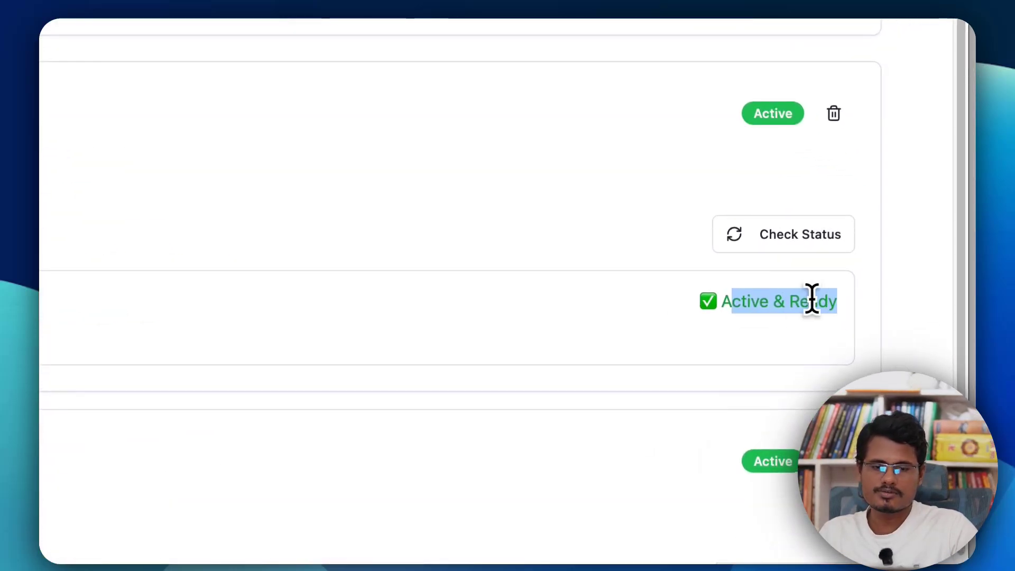
left_click(766, 300)
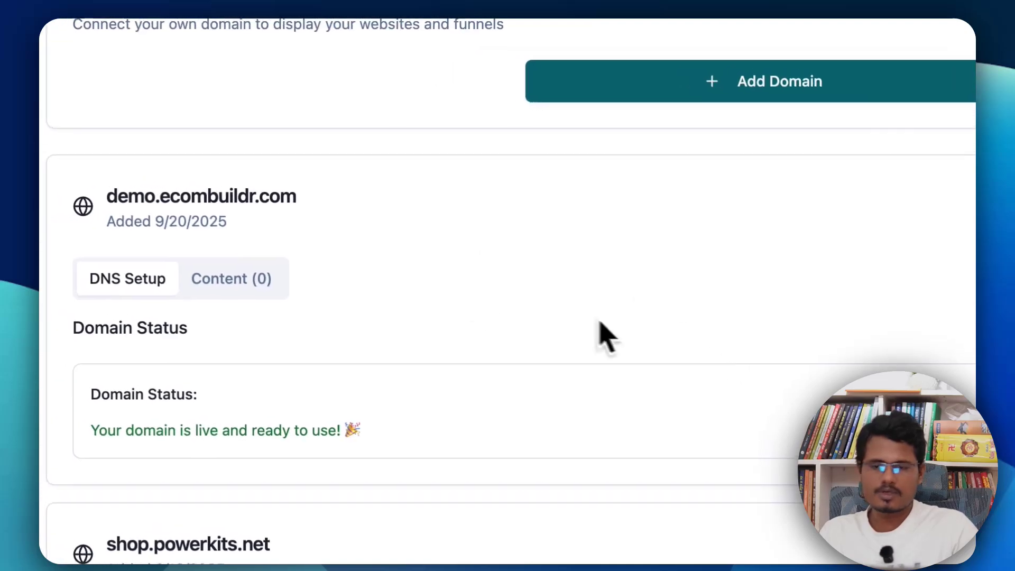
Step: Set the BD eCommerce website's custom domain to demo.ecombuildr.com in its Domain & Branding settings and save the settings
left_click_drag(109, 197, 315, 199)
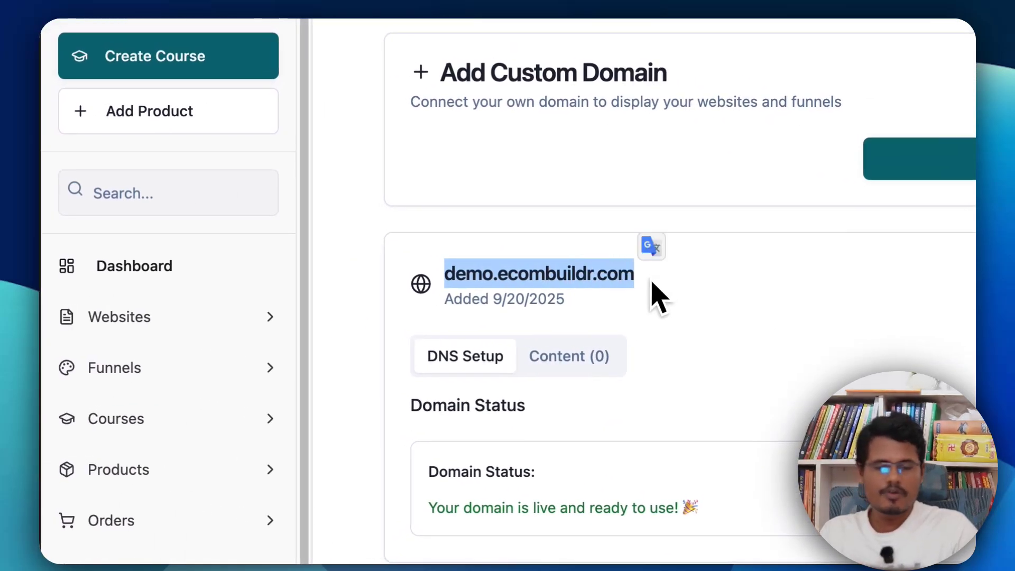
left_click(162, 316)
left_click(169, 364)
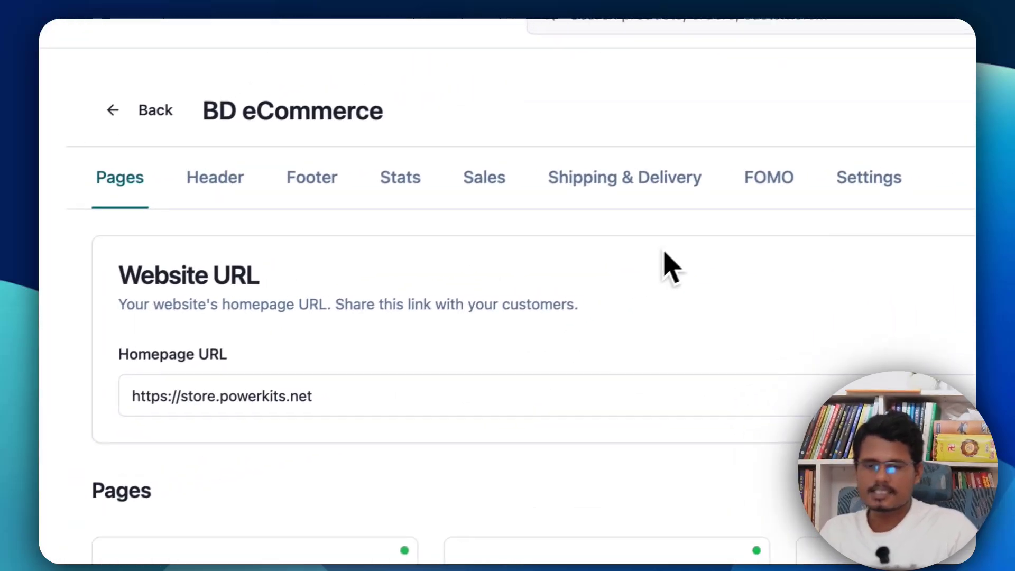
left_click(730, 216)
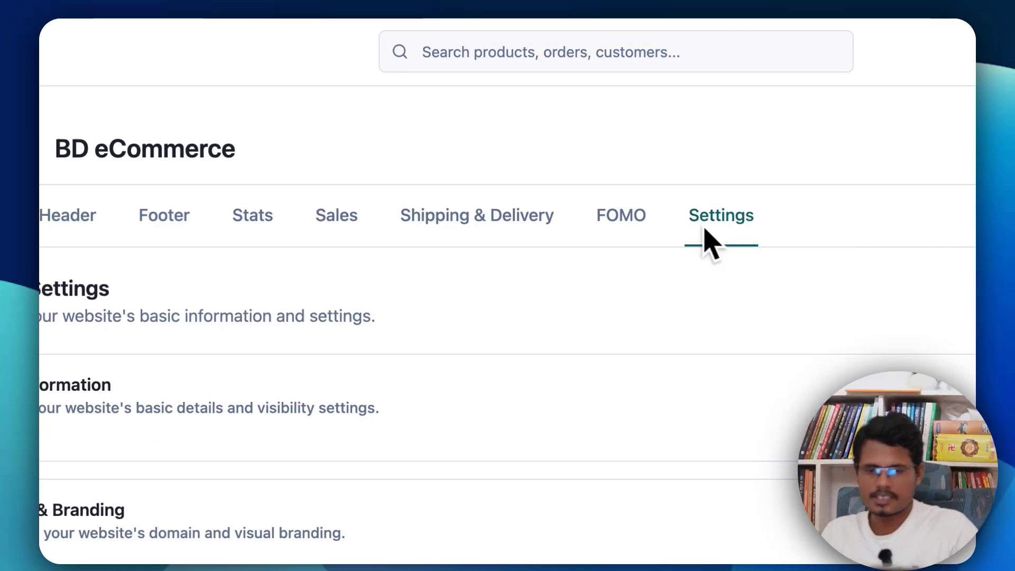
left_click(163, 351)
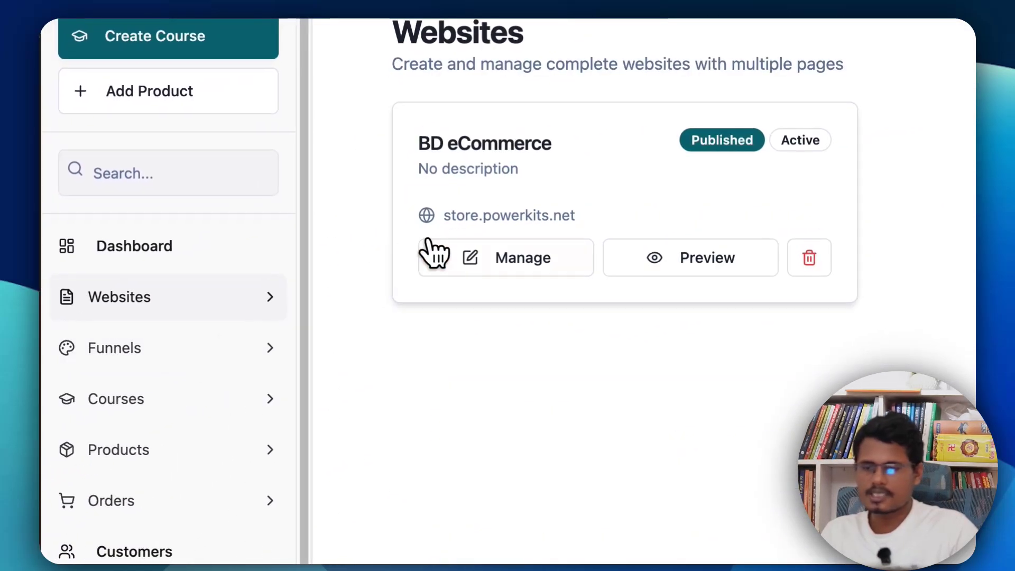
left_click(495, 264)
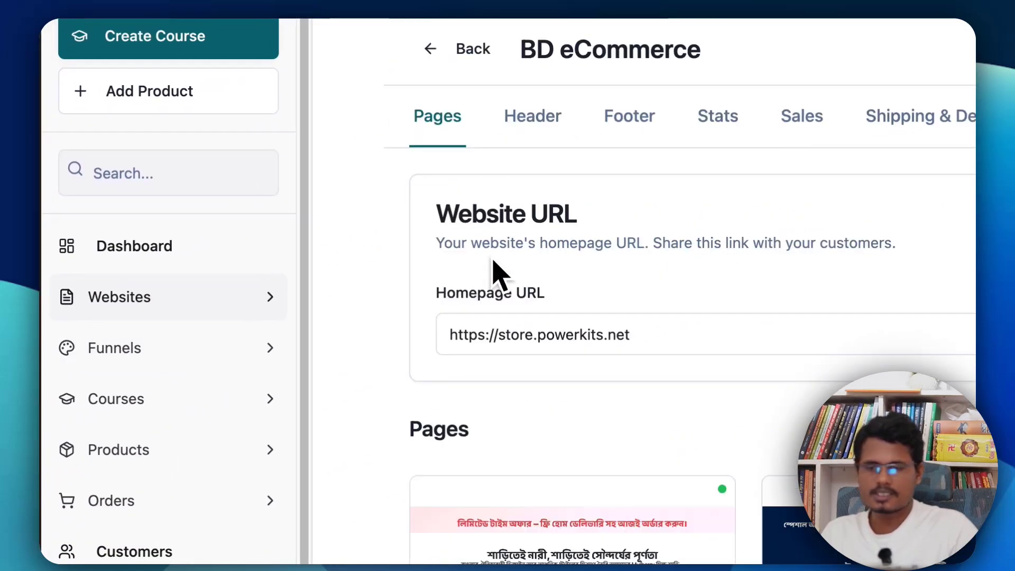
left_click(946, 162)
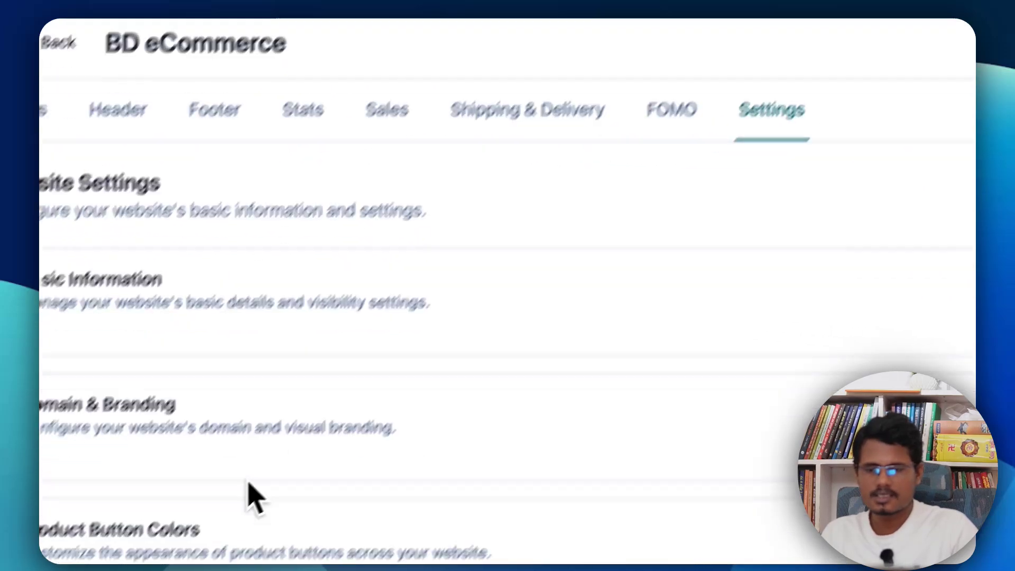
left_click(412, 241)
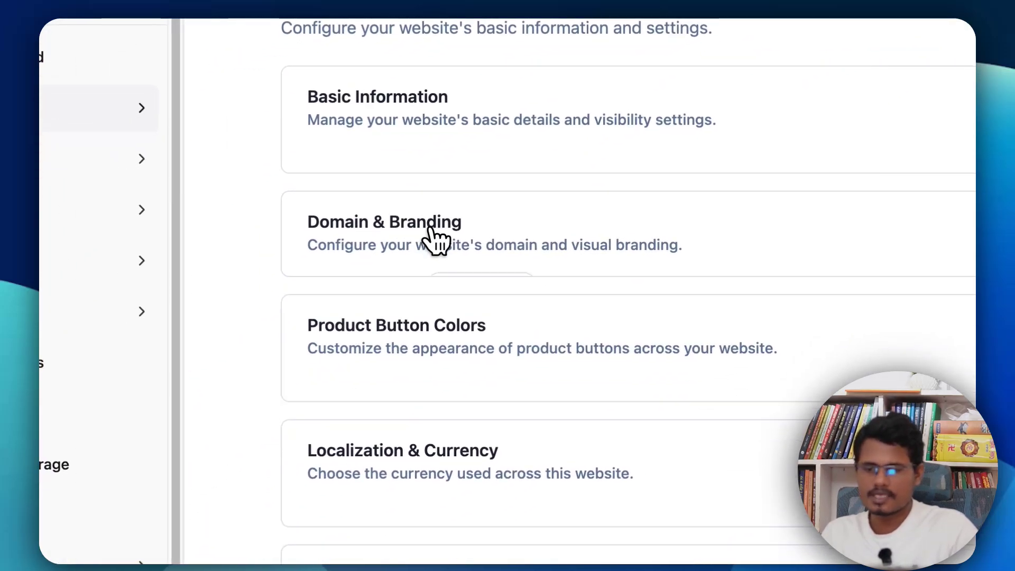
scroll(465, 253, "down", 1)
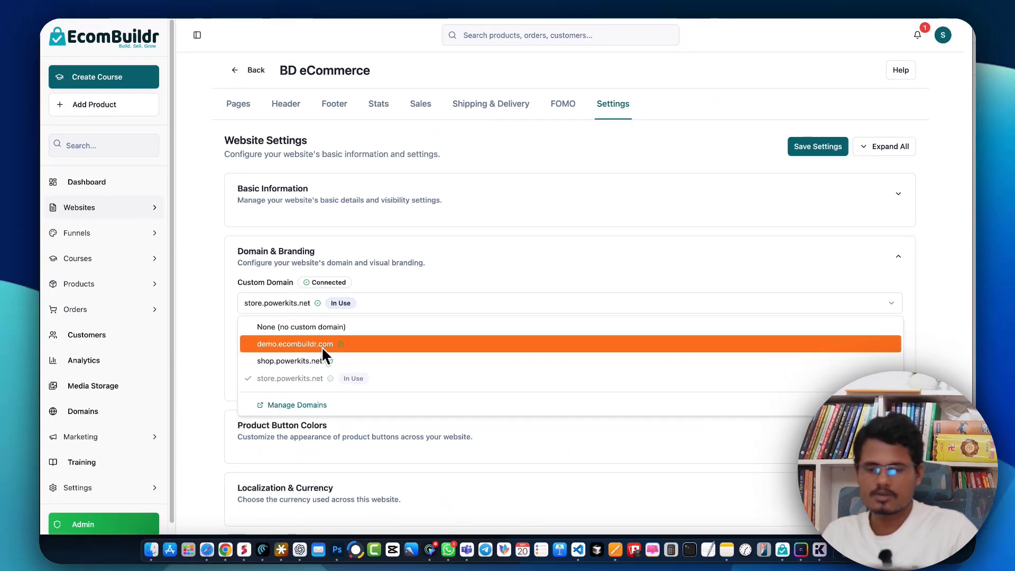
left_click(322, 346)
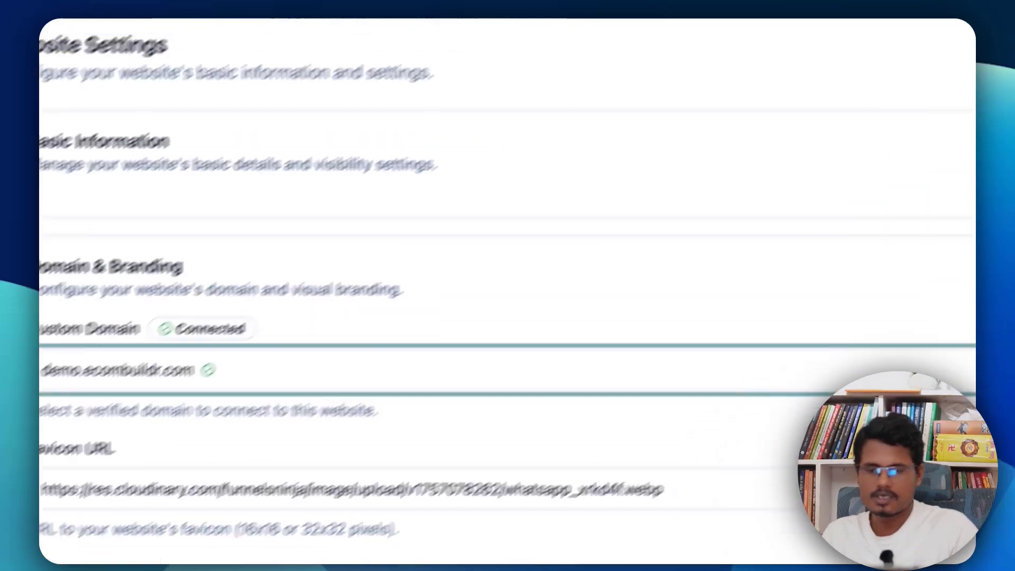
left_click(796, 245)
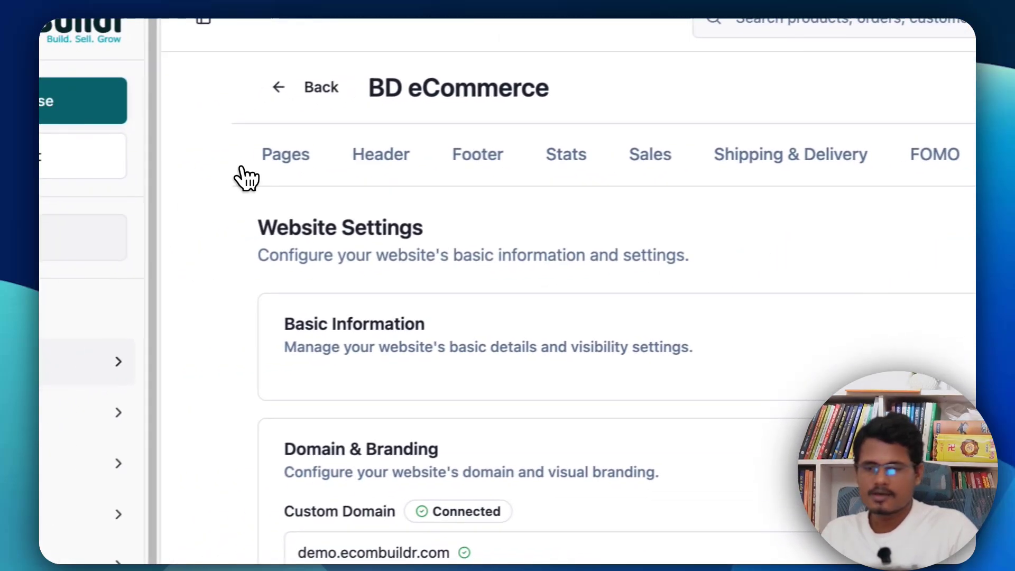
Step: Preview the moringa page live on demo.ecombuildr.com, then close the preview and go back to the dashboard
left_click(285, 156)
scroll(687, 423, "down", 5)
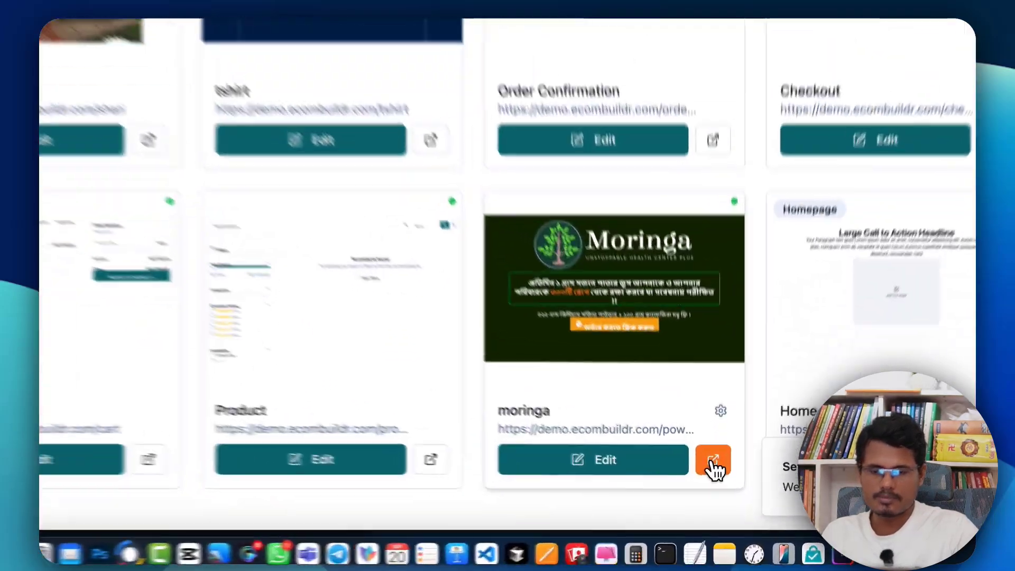
left_click(713, 460)
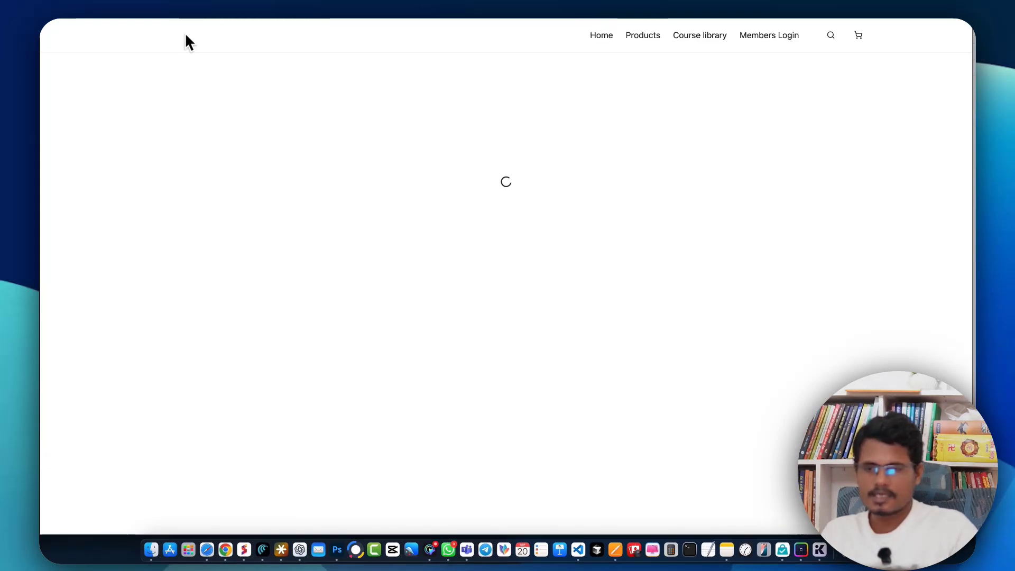
scroll(351, 297, "down", 15)
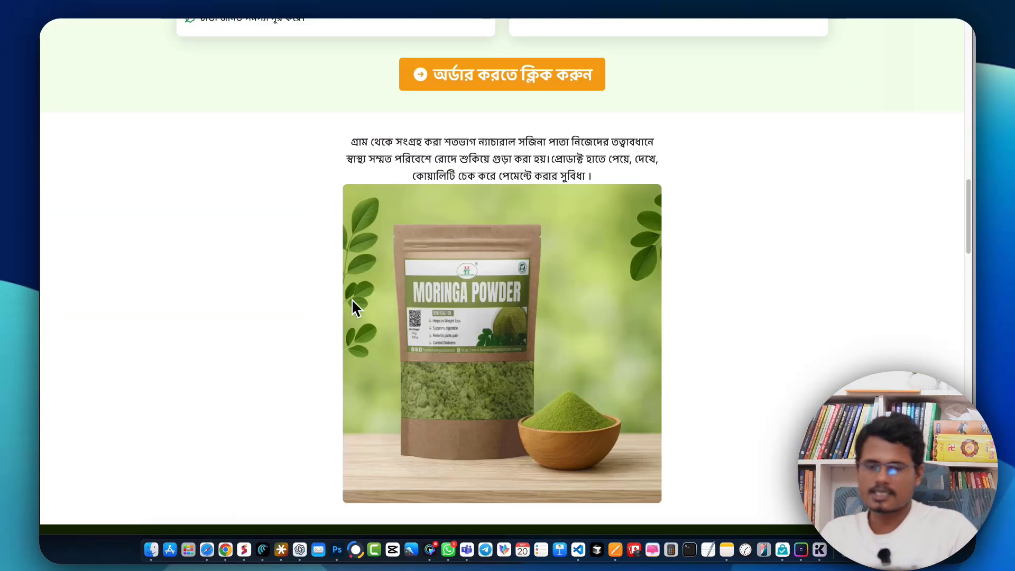
scroll(351, 299, "up", 15)
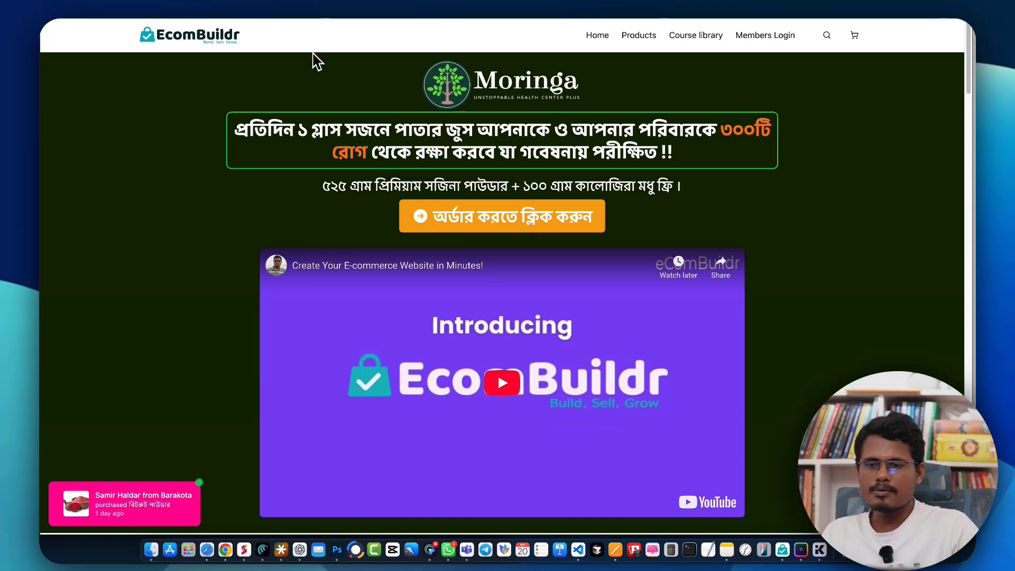
key("super+w")
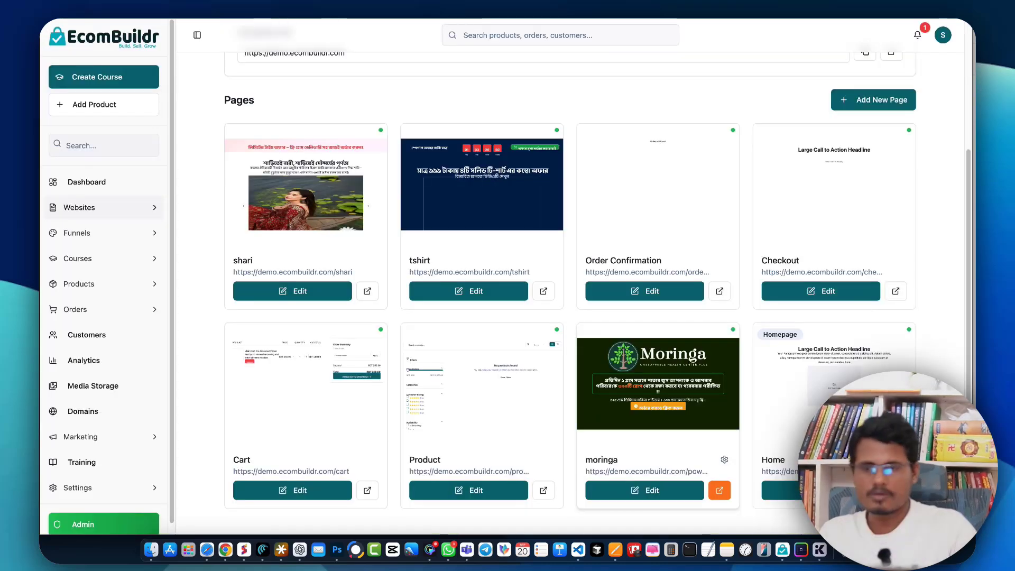
left_click(88, 182)
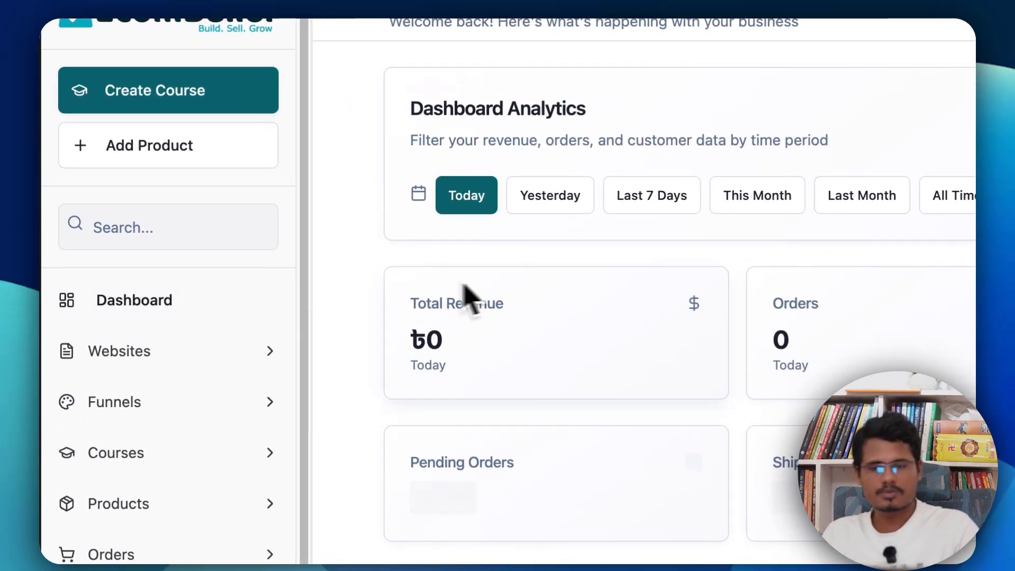